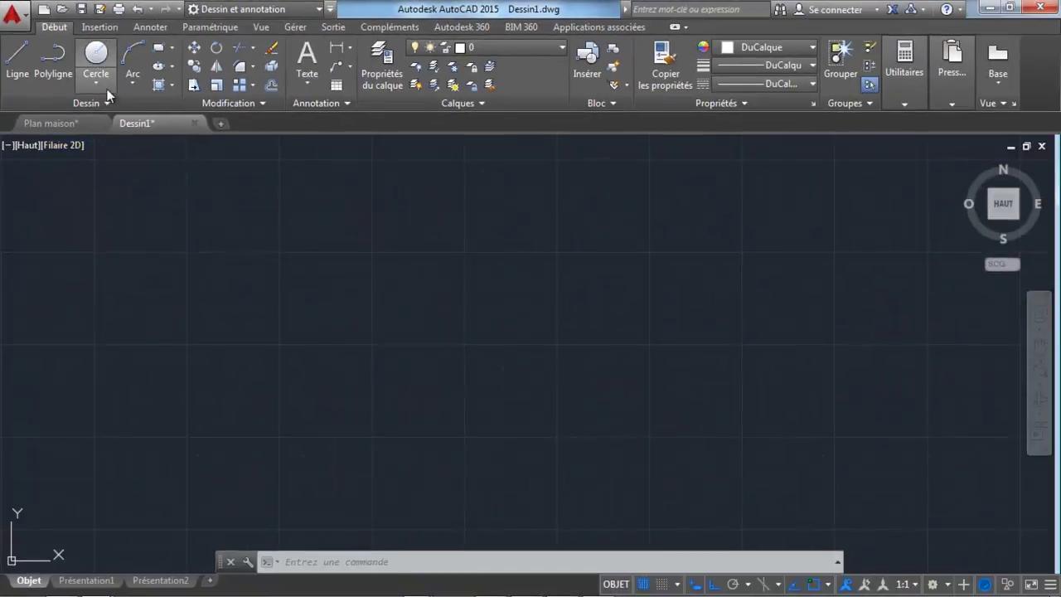
# - Draw a centre-radius circle of radius 50, then zoom out and move the view left
pyautogui.click(340, 282)
pyautogui.click(571, 393)
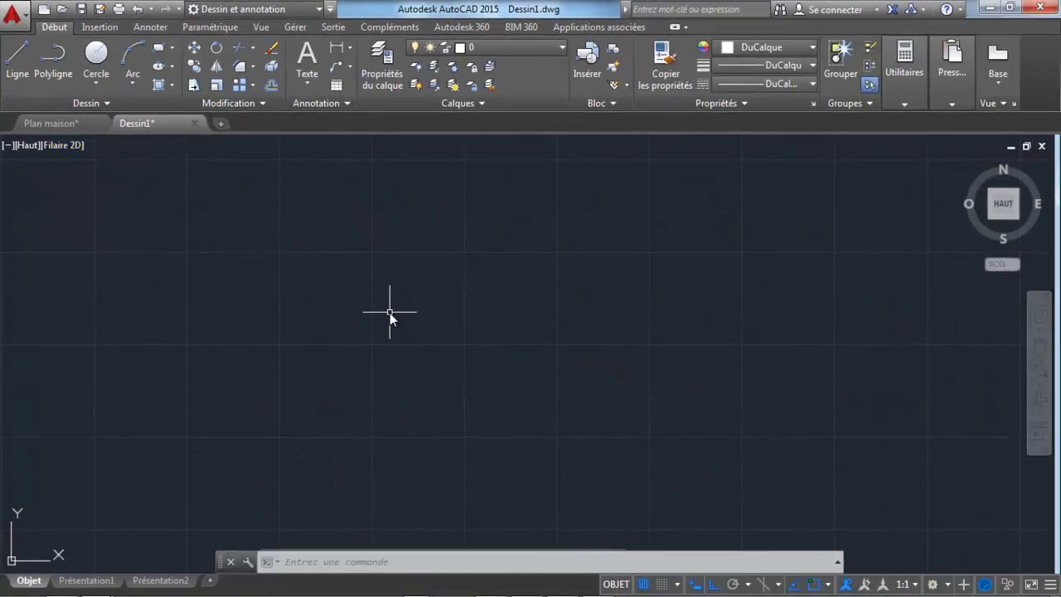
pyautogui.click(97, 82)
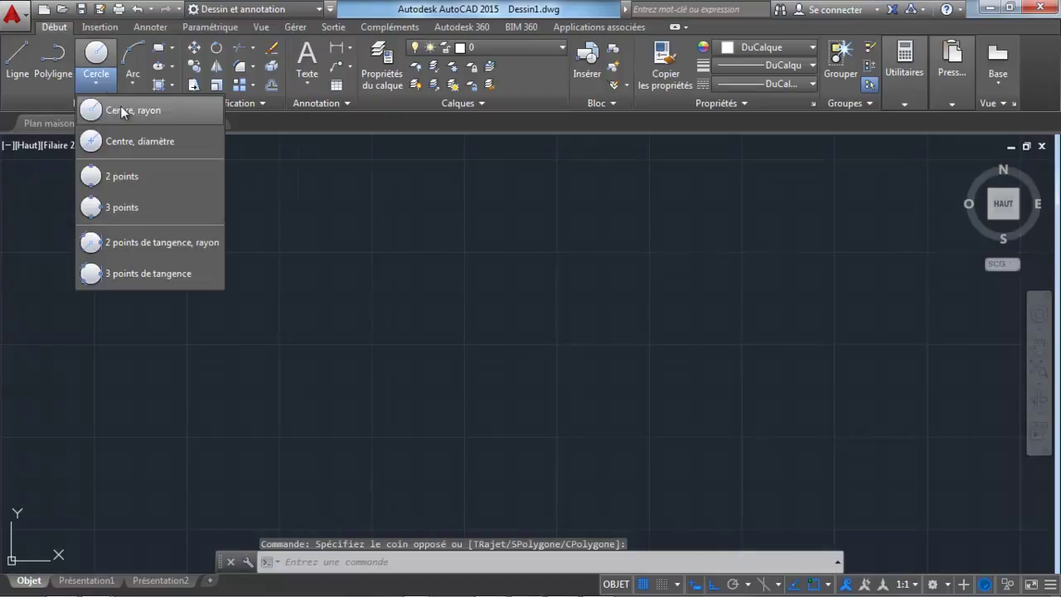
pyautogui.click(96, 107)
pyautogui.click(372, 290)
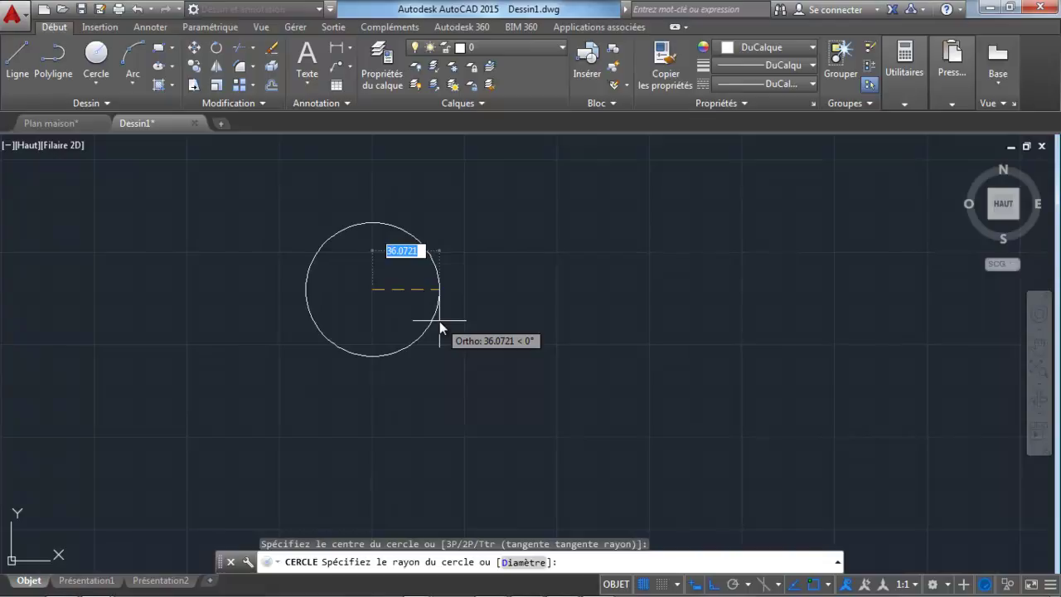
pyautogui.write('50')
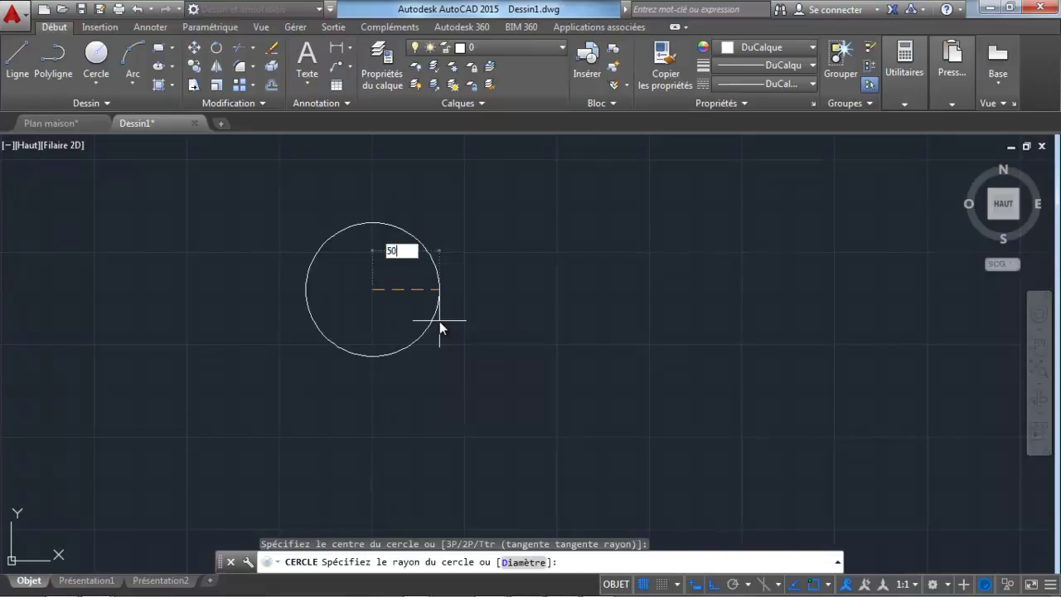
pyautogui.press('Return')
pyautogui.scroll(-2, 498, 319)
pyautogui.moveTo(550, 329); pyautogui.dragTo(395, 326, button='middle')
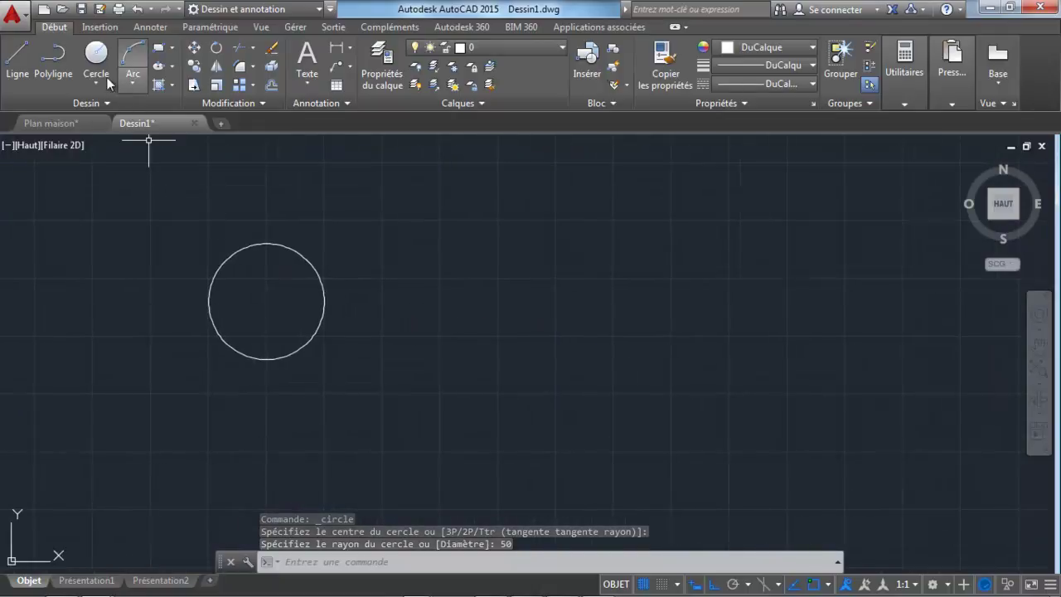
# - Draw a 100 × 100 square with Line, entering 100-unit sides and closing with C
pyautogui.click(98, 83)
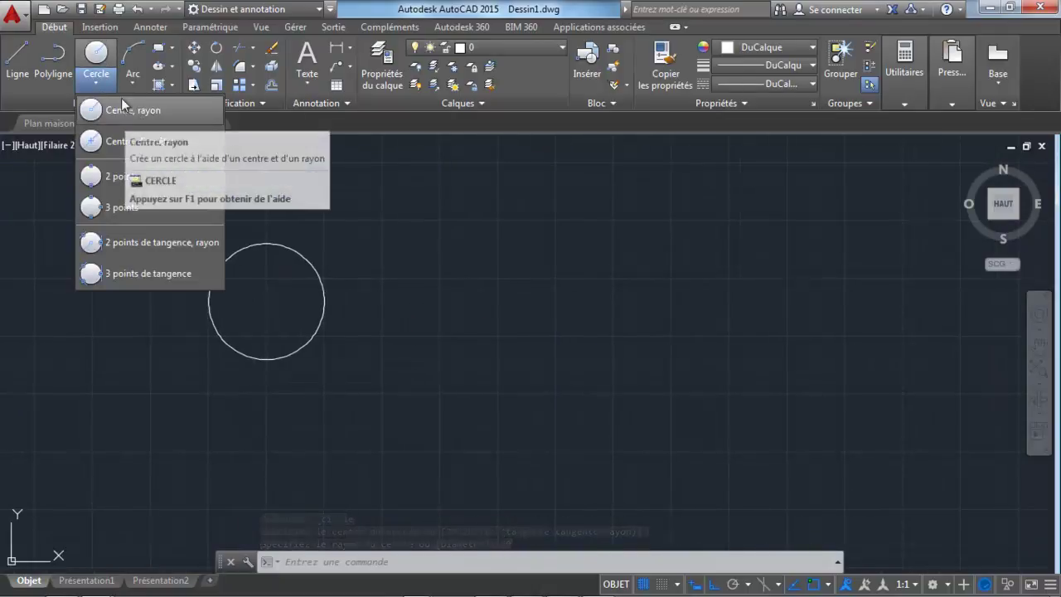
pyautogui.click(12, 60)
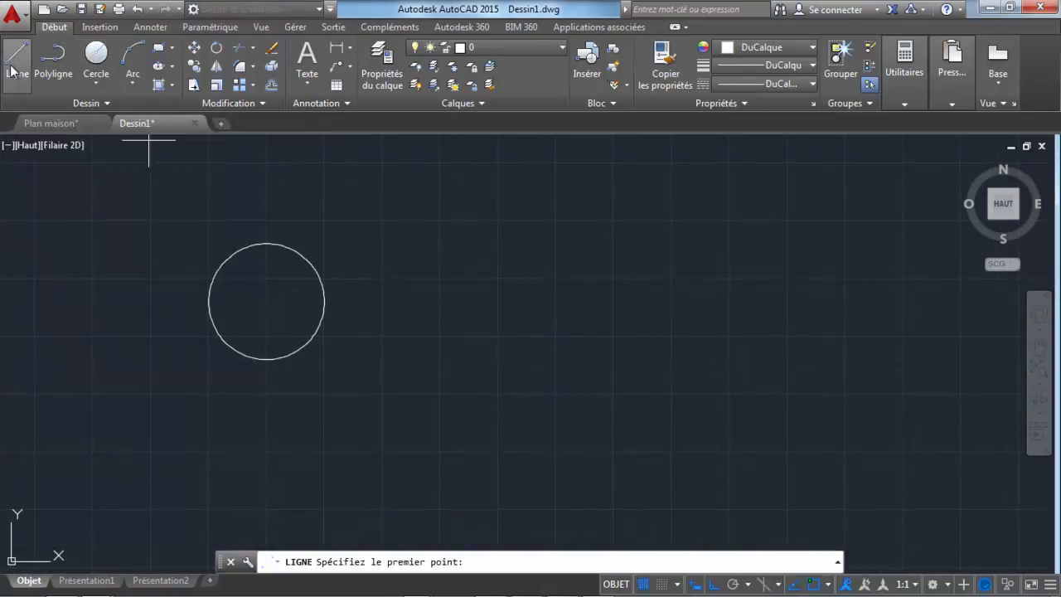
pyautogui.click(11, 71)
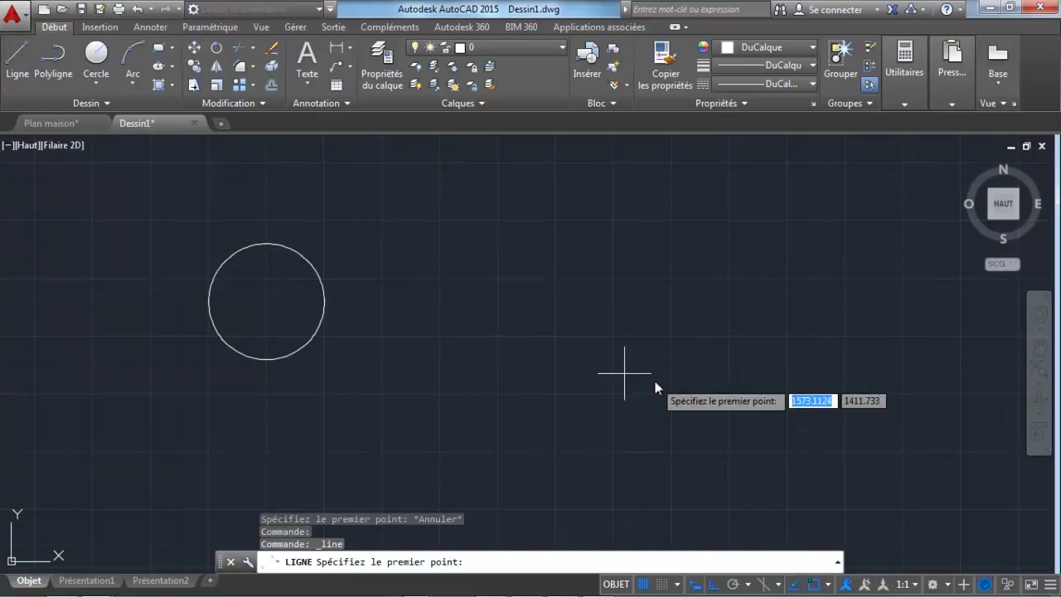
pyautogui.click(438, 336)
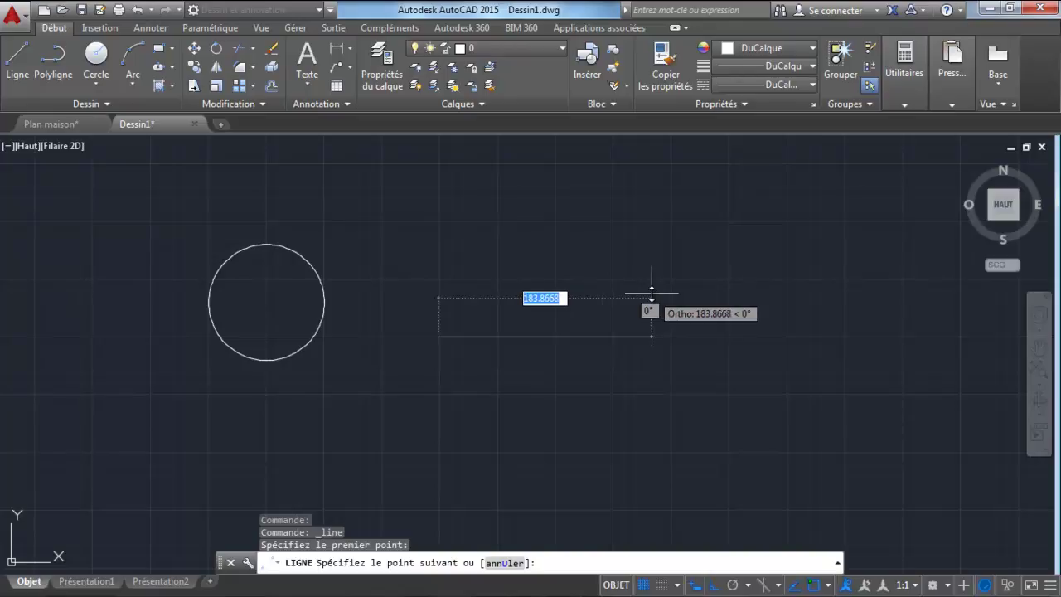
pyautogui.write('100')
pyautogui.press('Return')
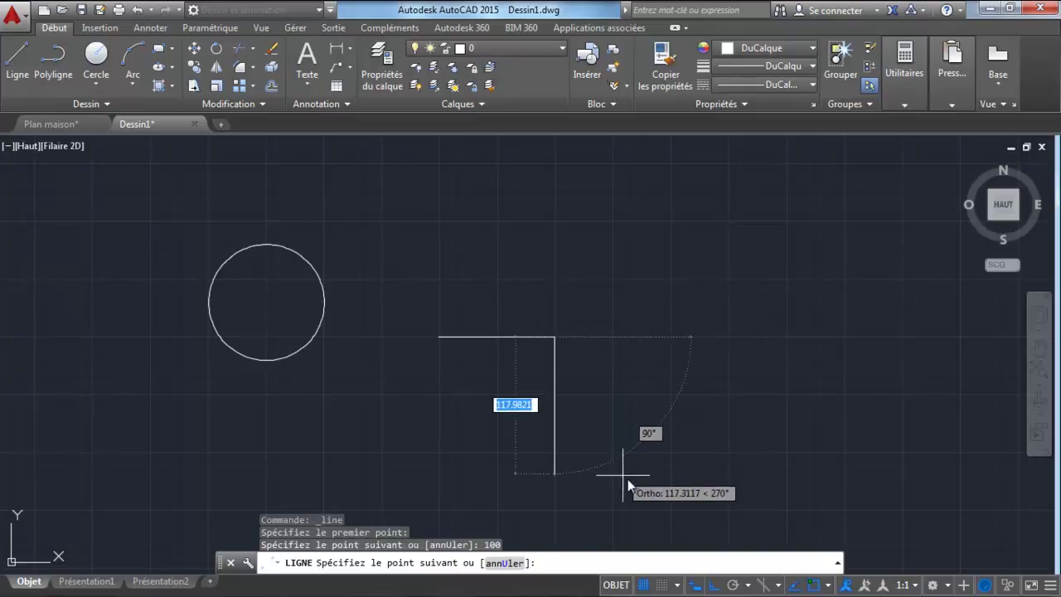
pyautogui.write('100')
pyautogui.press('Return')
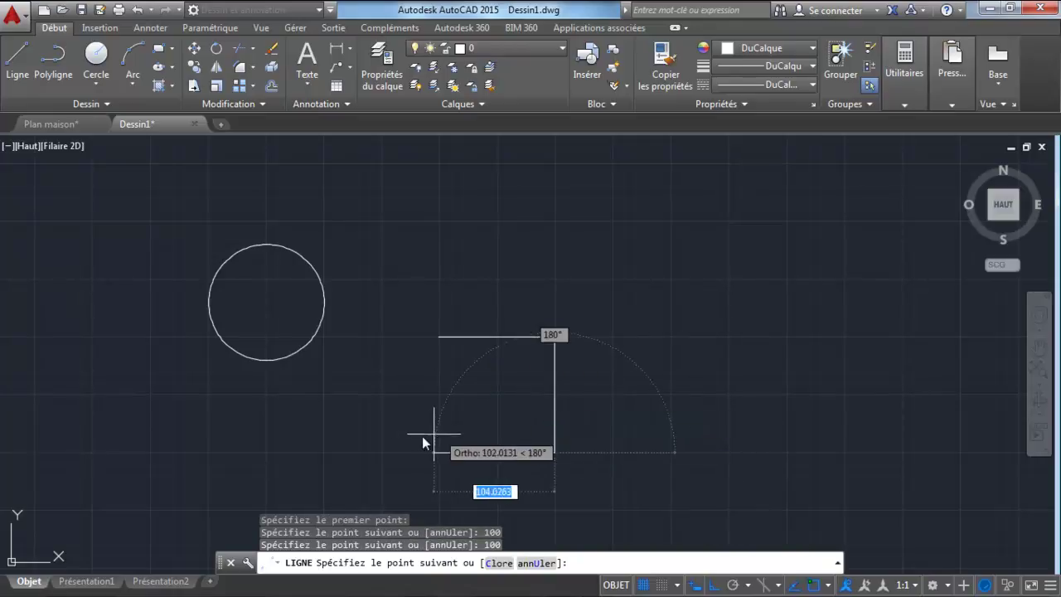
pyautogui.write('11')
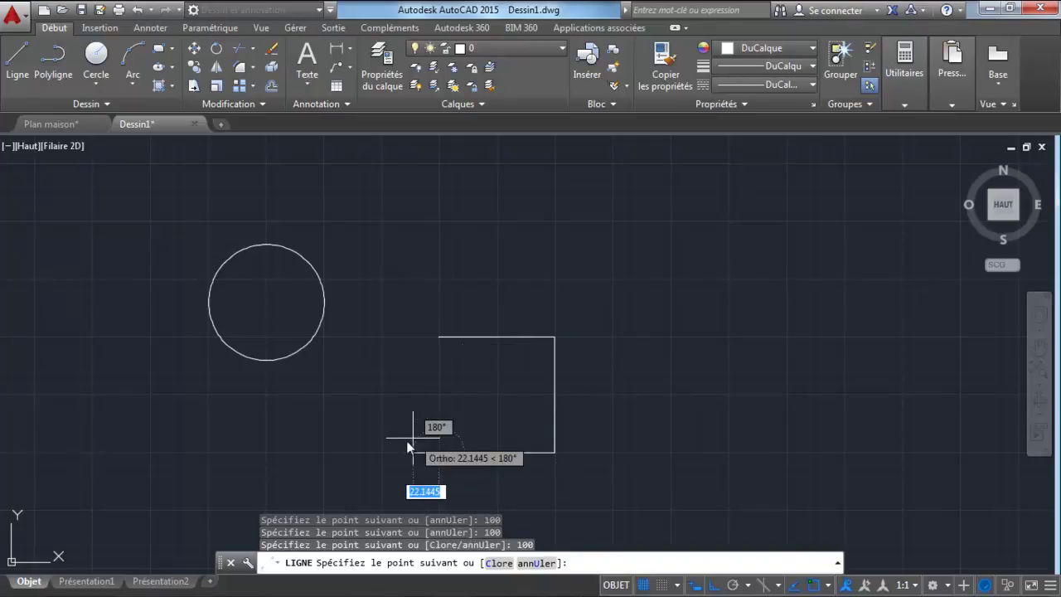
pyautogui.press('Return')
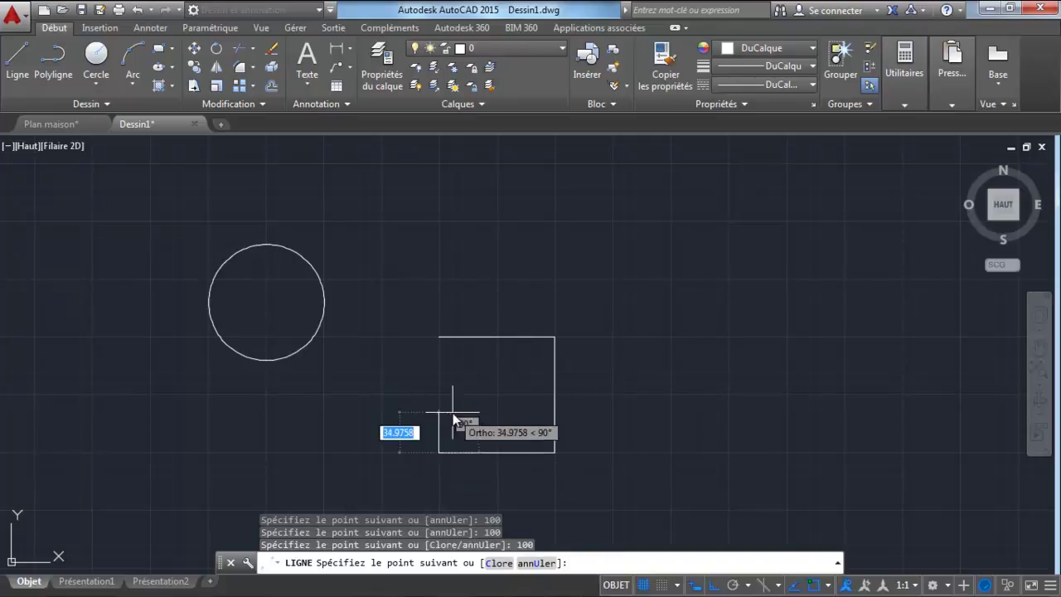
pyautogui.write('c')
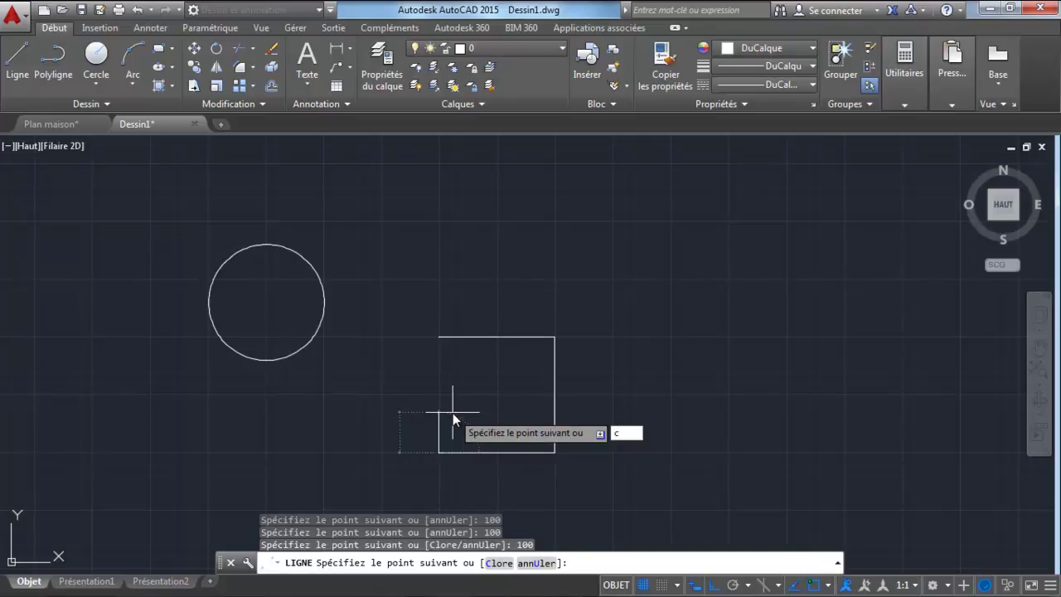
pyautogui.press('Return')
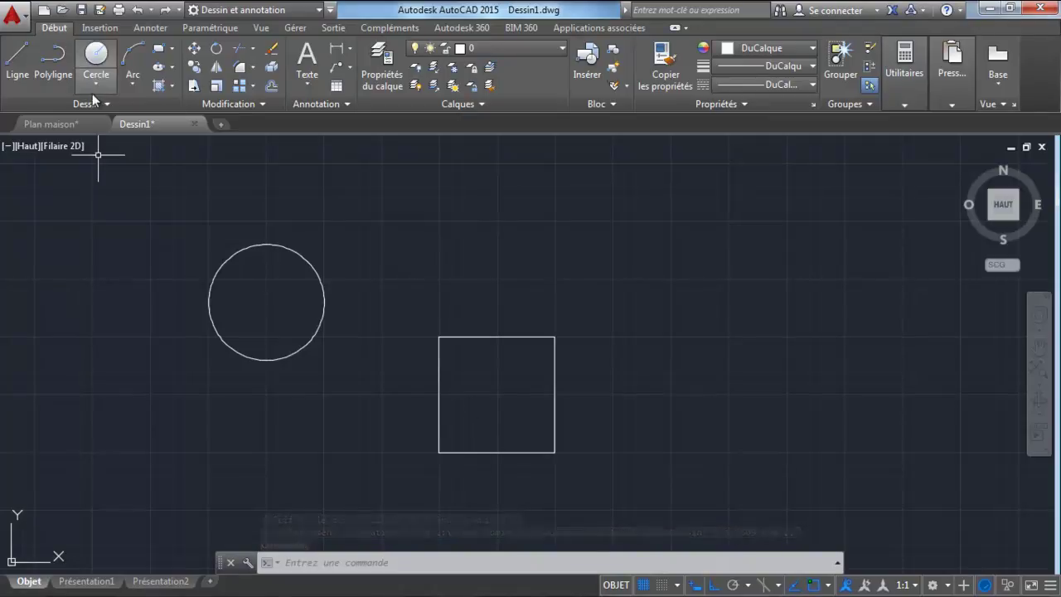
# - Centre a radius-50 circle on the square's top-right corner
pyautogui.click(96, 55)
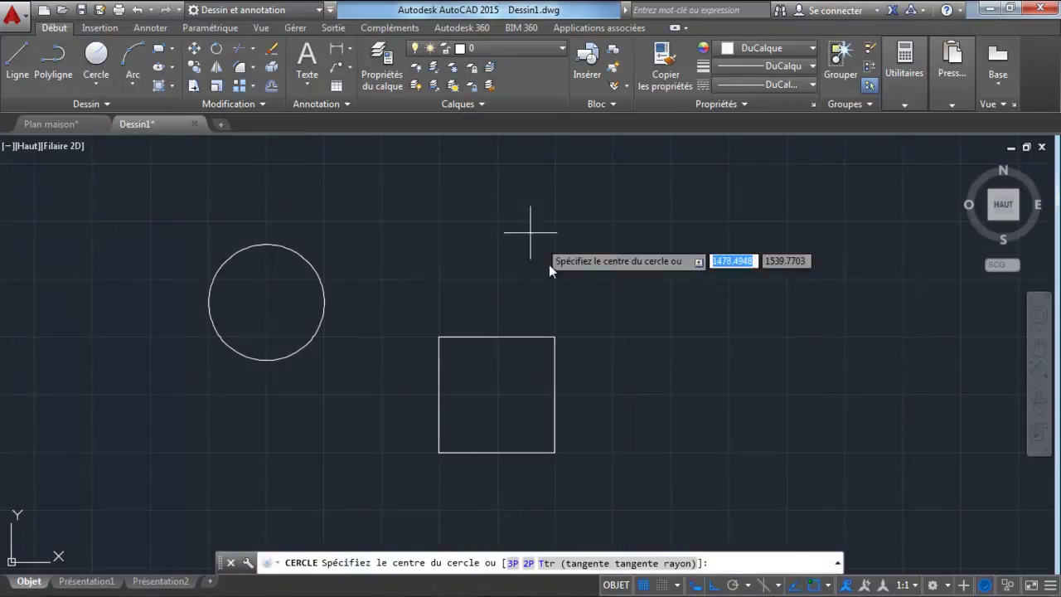
pyautogui.keyDown('shift'); pyautogui.rightClick(554, 336); pyautogui.keyUp('shift')
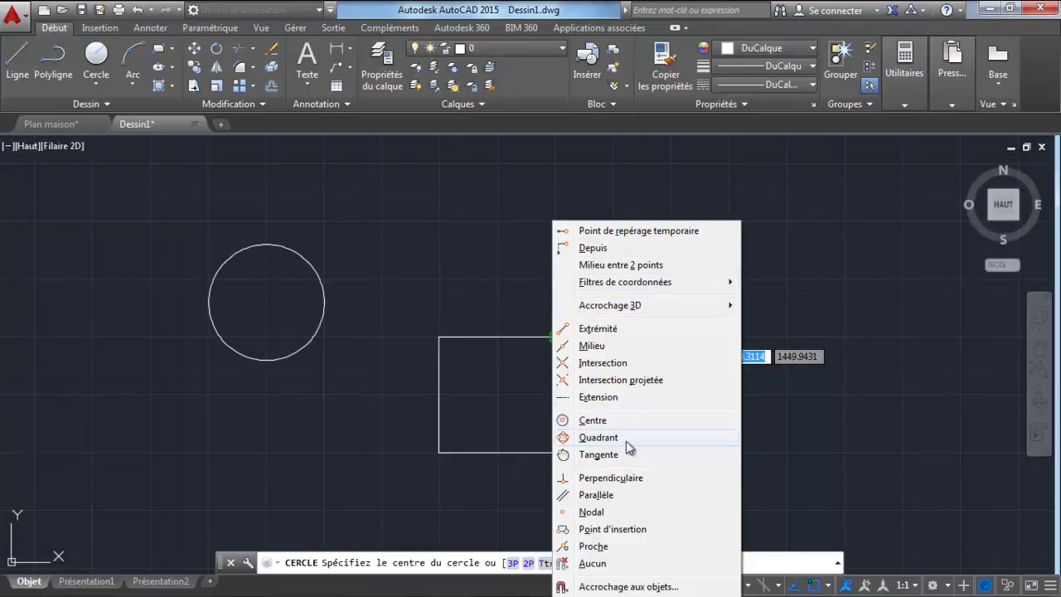
pyautogui.click(533, 364)
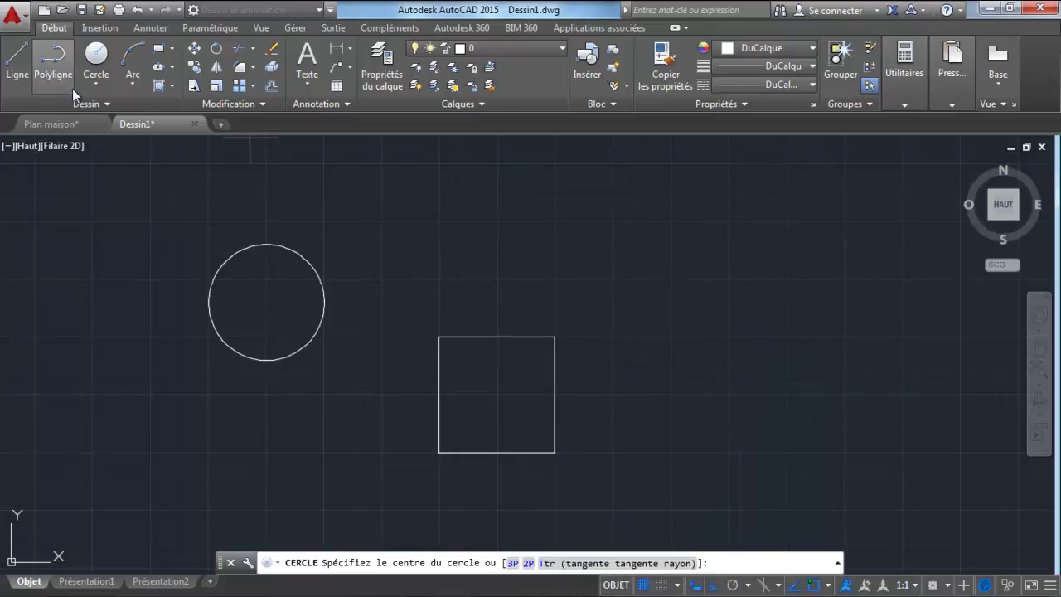
pyautogui.click(99, 54)
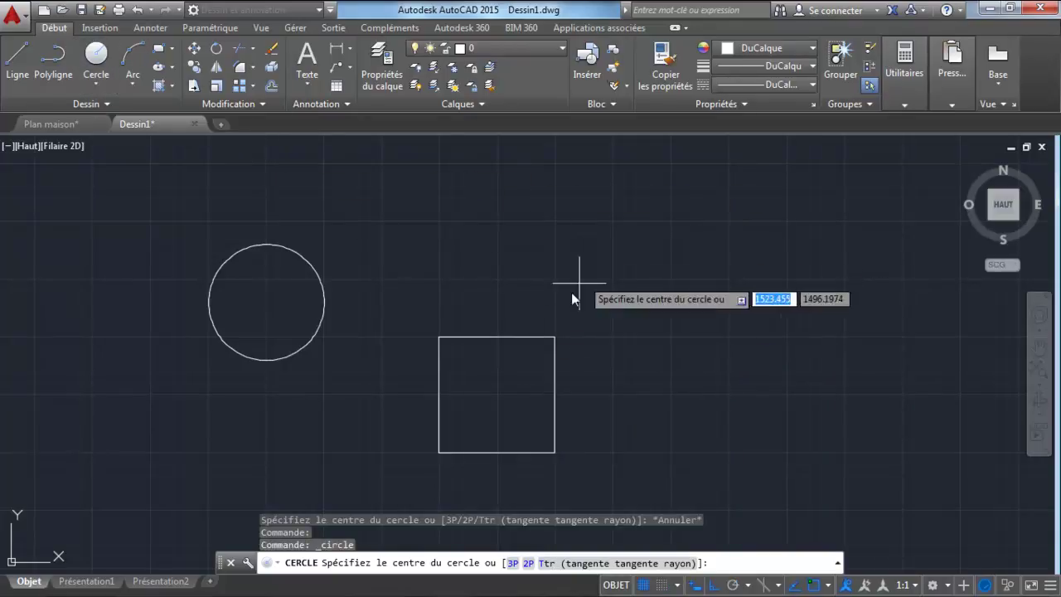
pyautogui.click(555, 336)
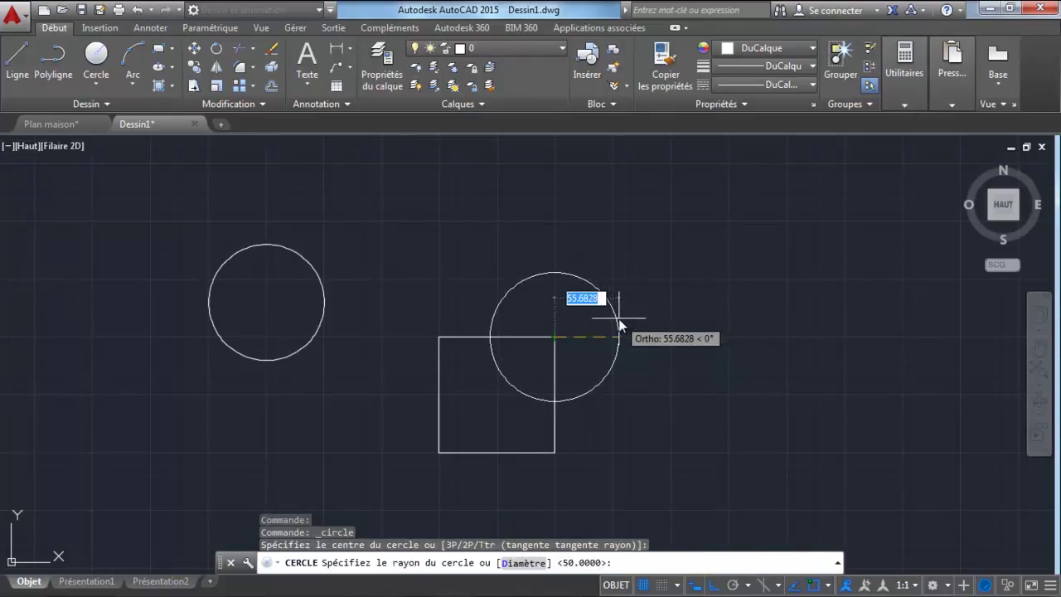
pyautogui.write('50')
pyautogui.press('Return')
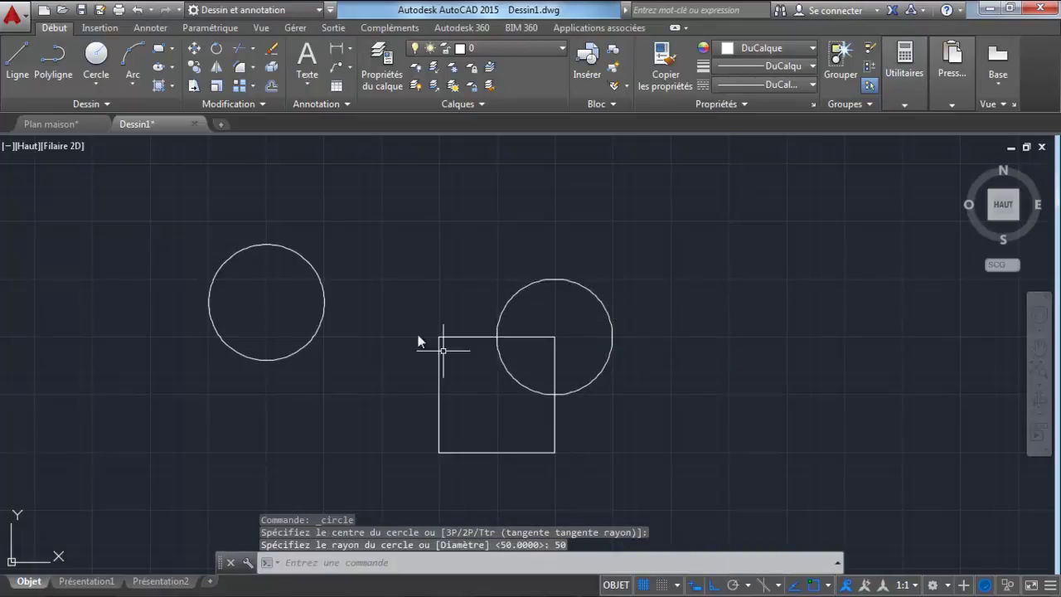
pyautogui.press('Return')
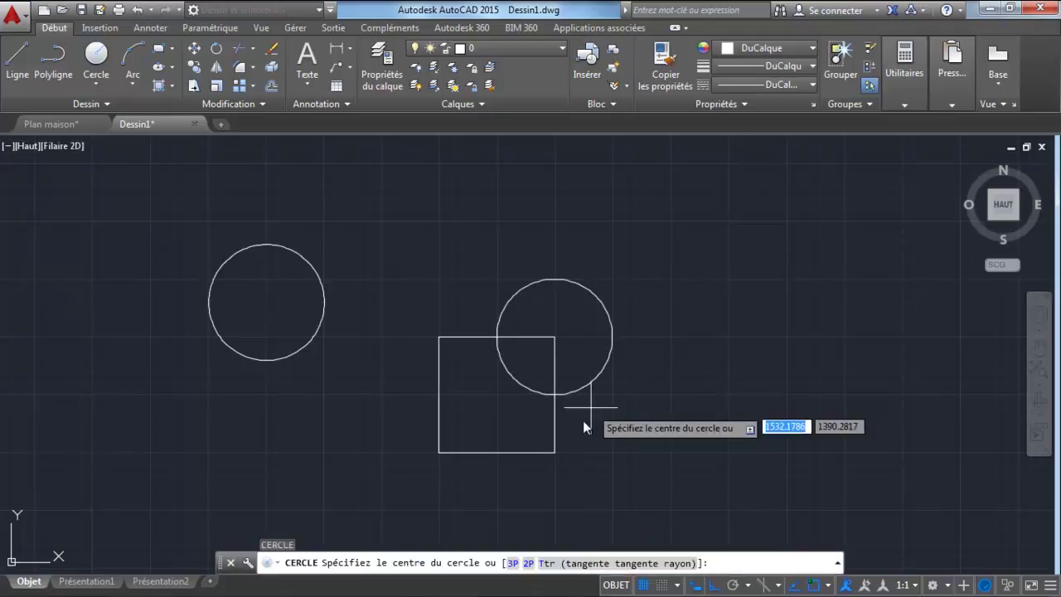
# - Centre circles on the square's bottom-right, bottom-left and top-left corners, radii 50, 70 and 70
pyautogui.click(555, 452)
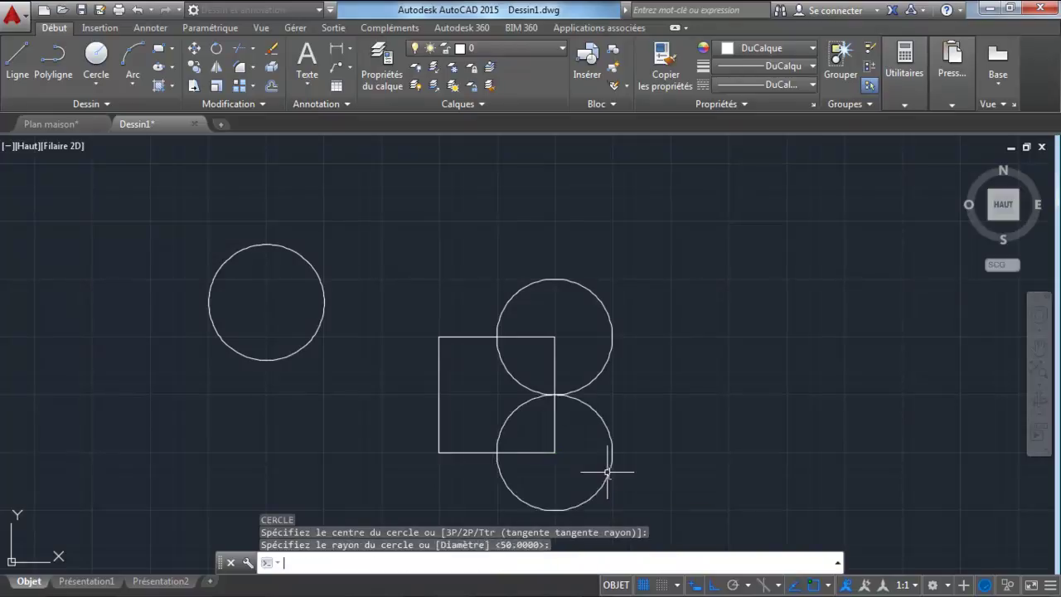
pyautogui.press('Return')
pyautogui.write('c')
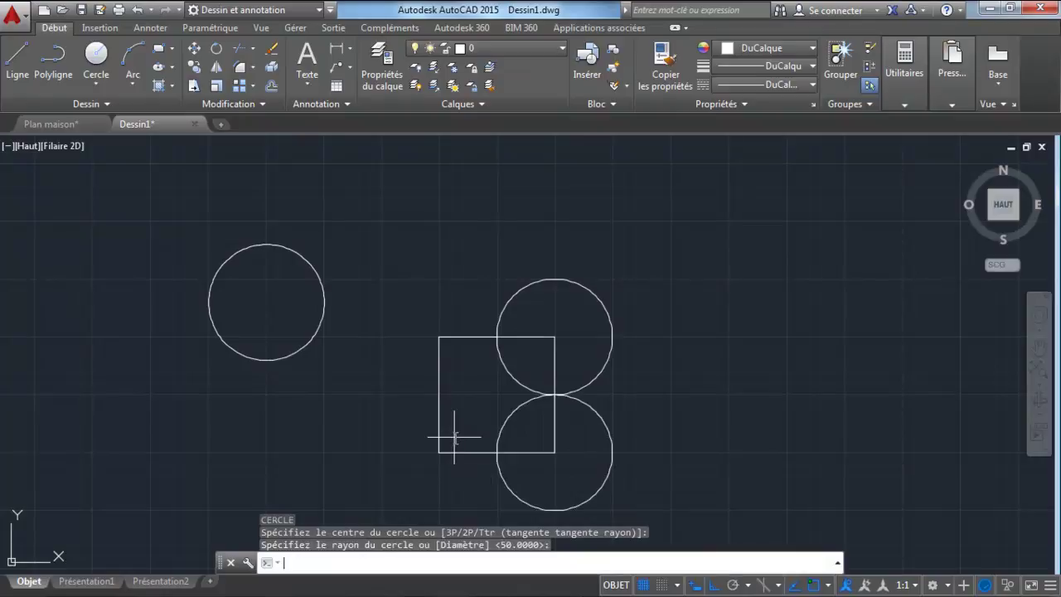
pyautogui.press('Return')
pyautogui.click(439, 453)
pyautogui.write('70')
pyautogui.press('Return')
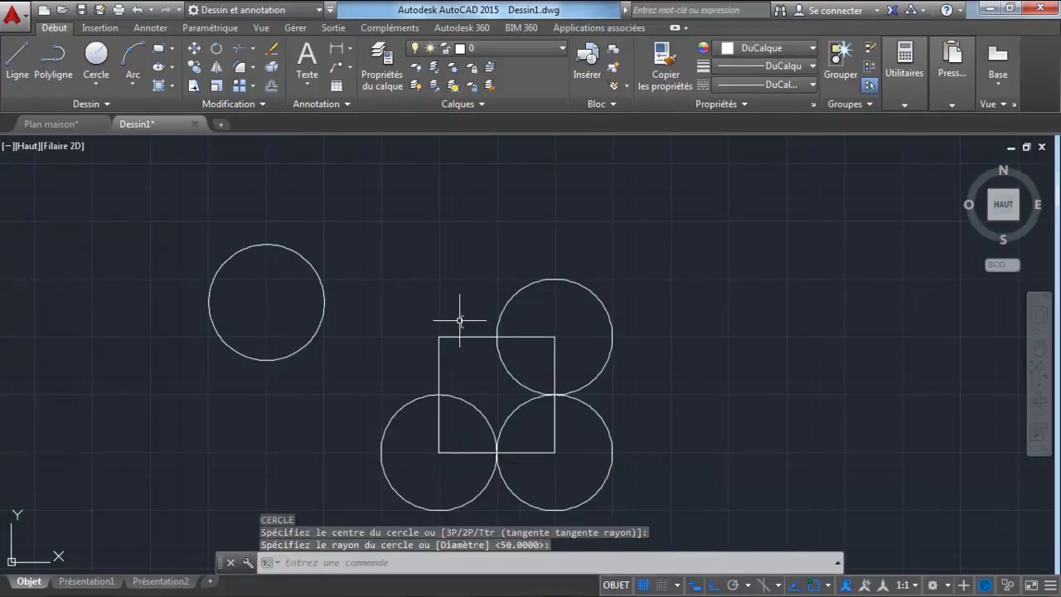
pyautogui.write('c')
pyautogui.press('Return')
pyautogui.click(439, 336)
pyautogui.write('70')
pyautogui.press('Return')
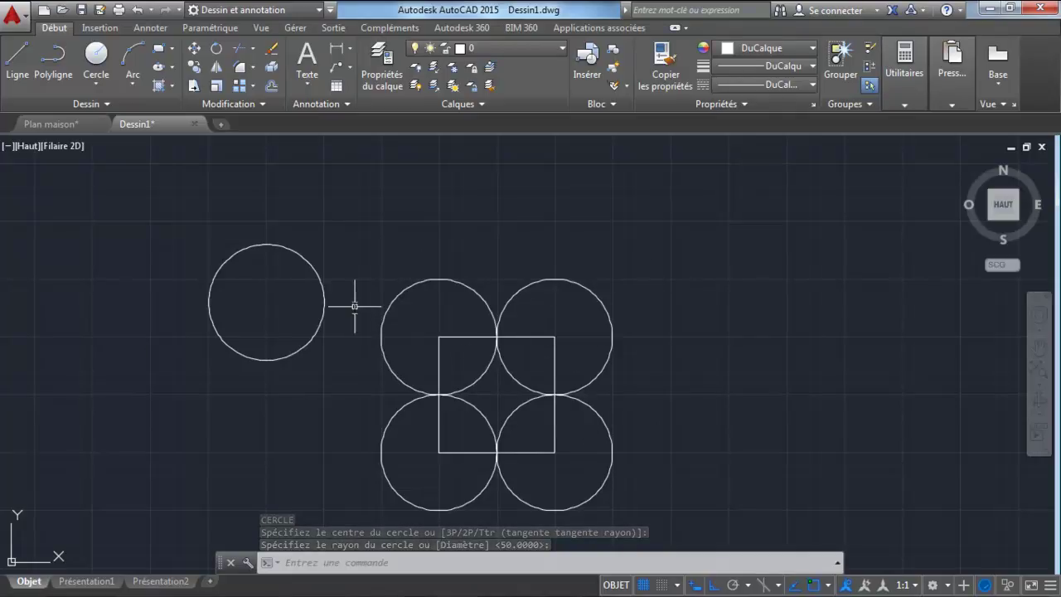
# - Draw a second 100 × 100 square to the right, snapping the last side back to its start
pyautogui.moveTo(722, 355); pyautogui.dragTo(356, 325, button='middle')
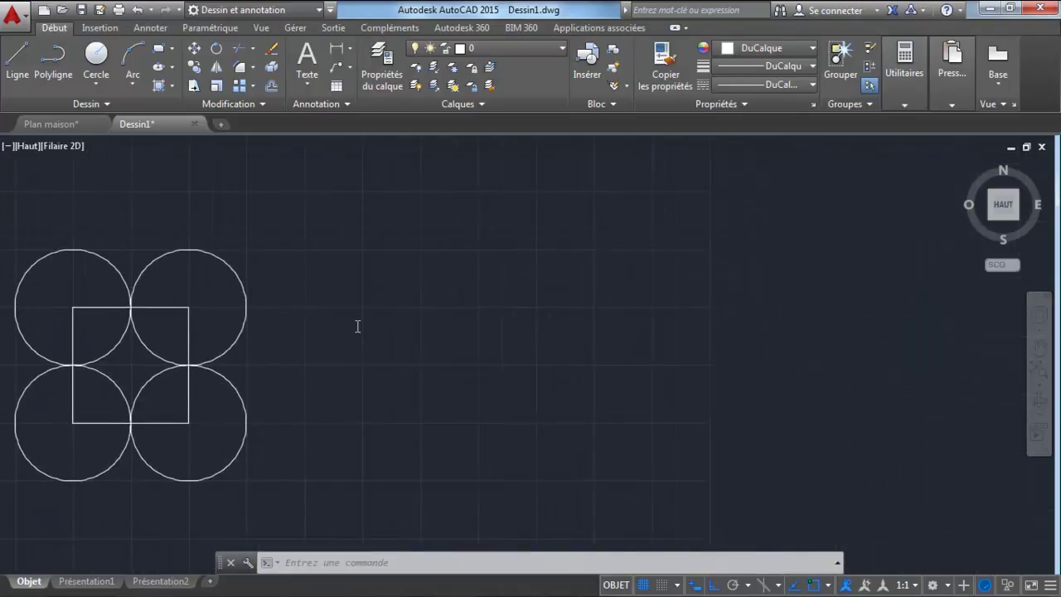
pyautogui.click(6, 60)
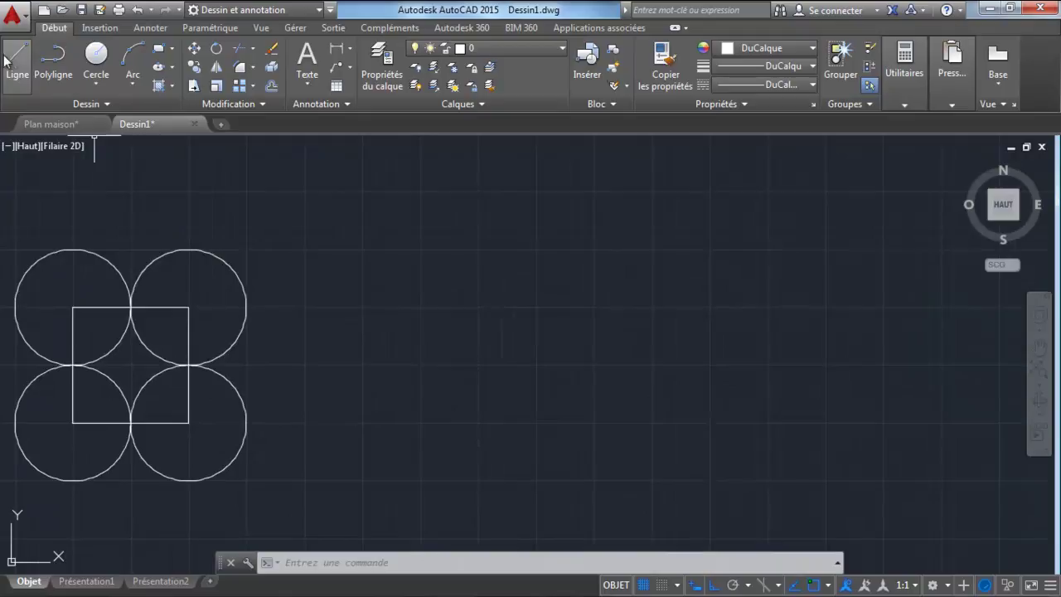
pyautogui.click(409, 304)
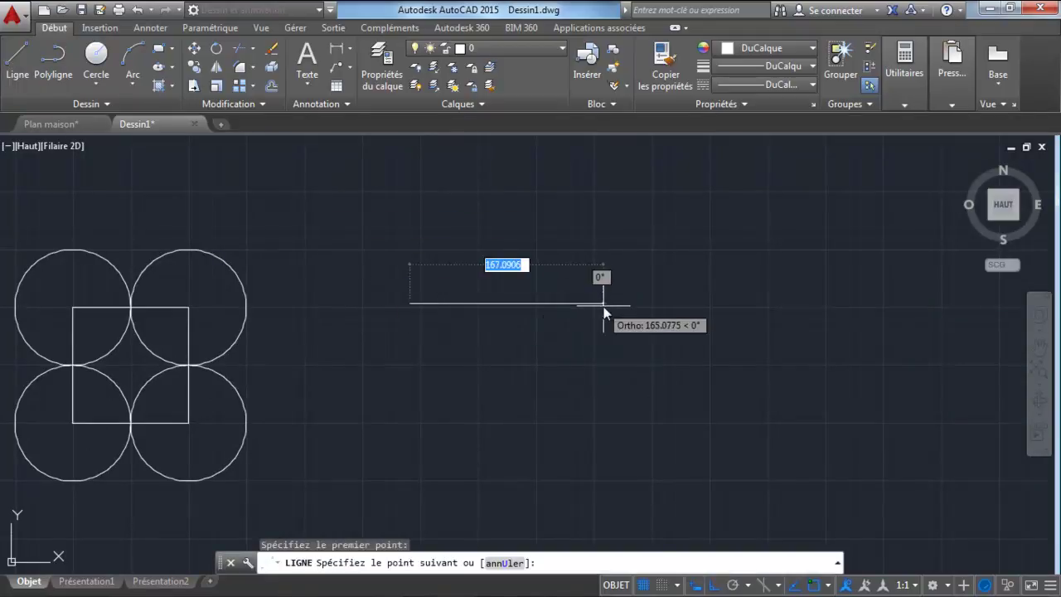
pyautogui.write('100')
pyautogui.press('Return')
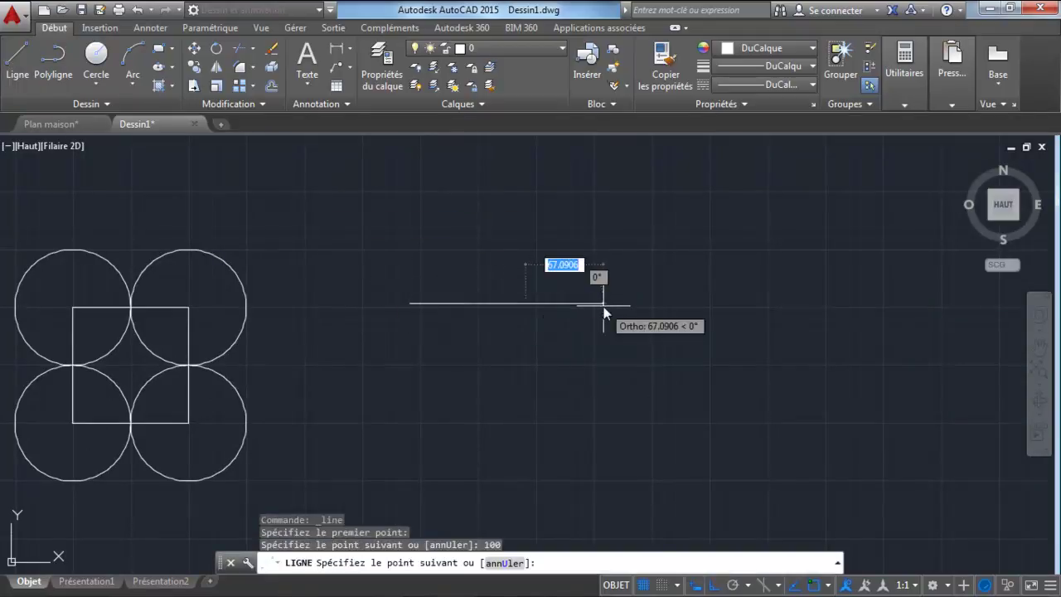
pyautogui.write('100')
pyautogui.press('Return')
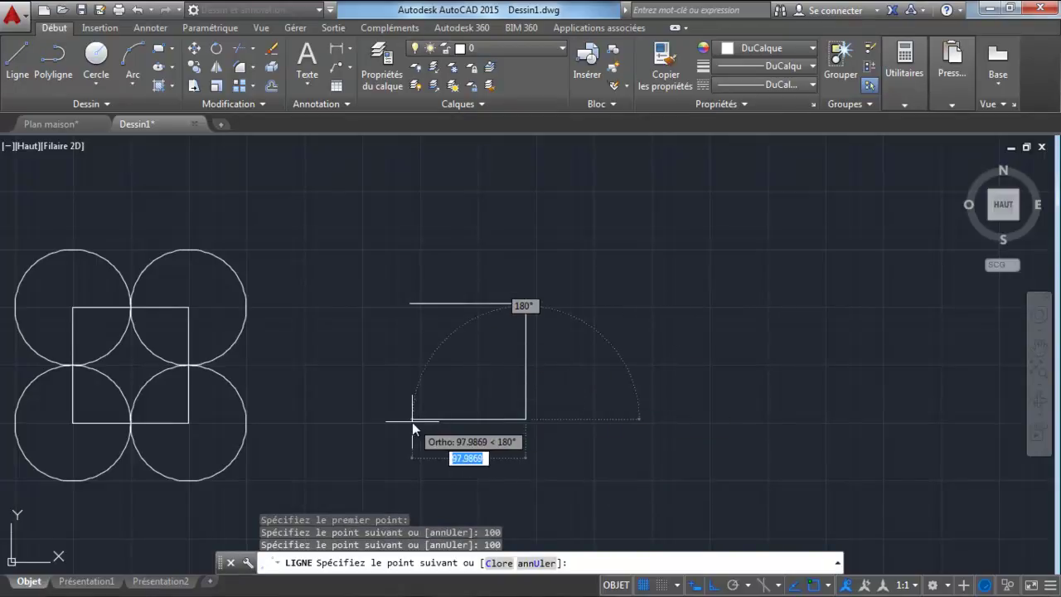
pyautogui.write('100')
pyautogui.press('Return')
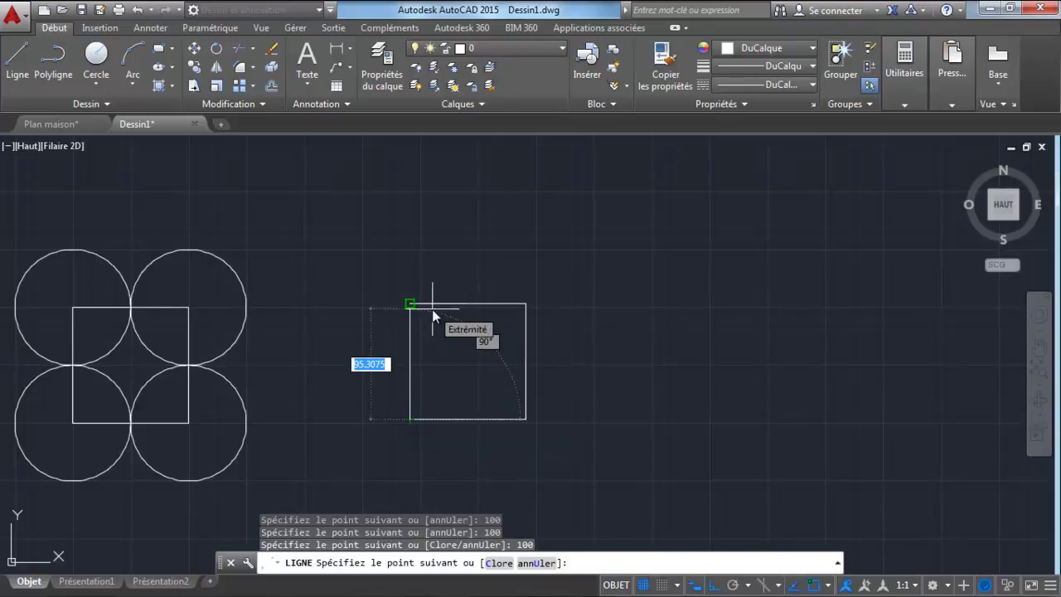
pyautogui.click(410, 304)
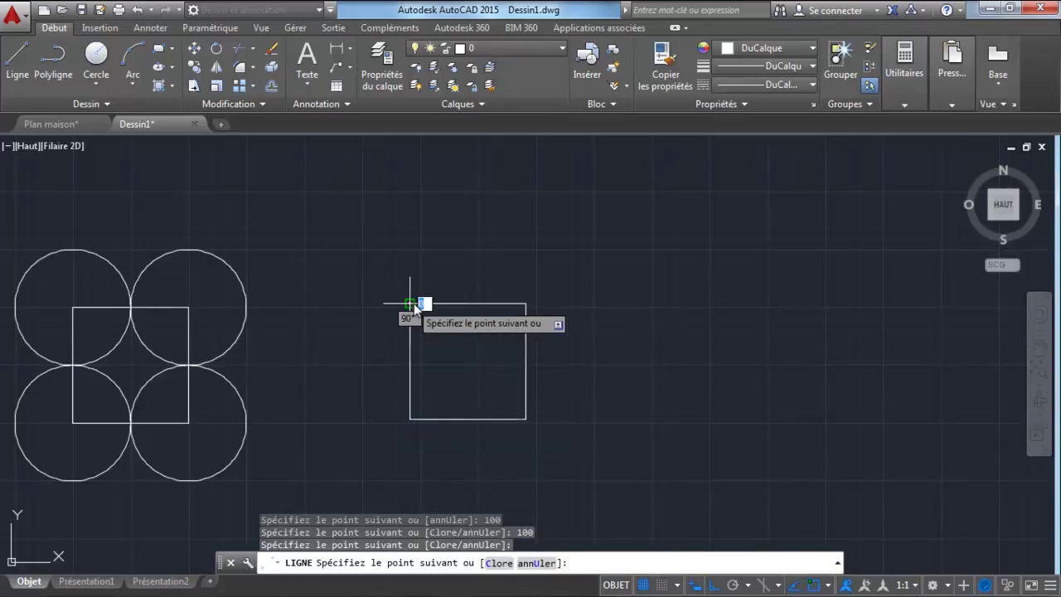
pyautogui.press('Return')
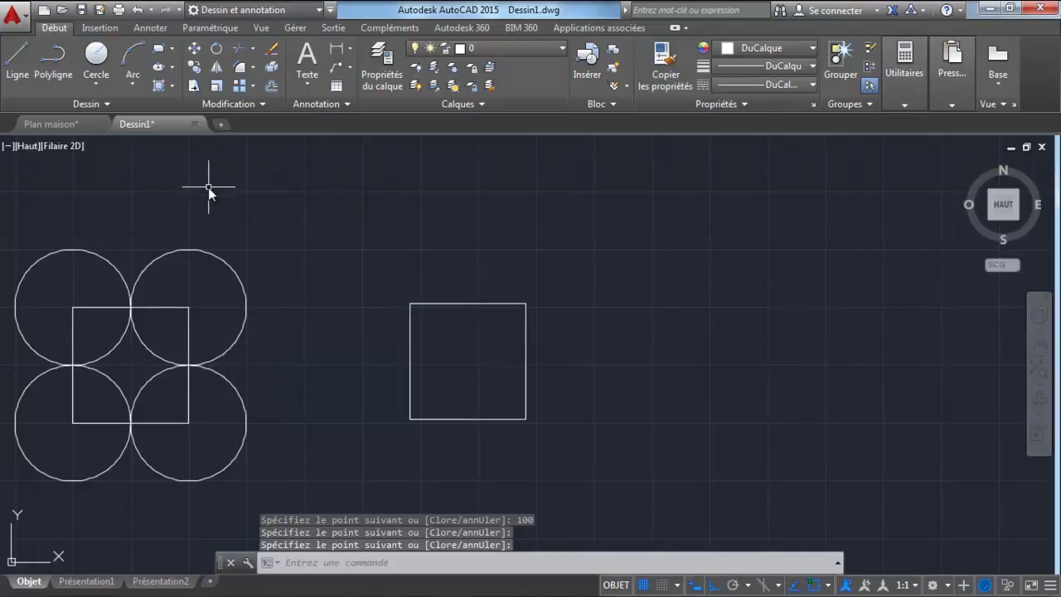
# - Draw a 2-point circle from the new square's top-left corner to its bottom-right corner
pyautogui.click(103, 87)
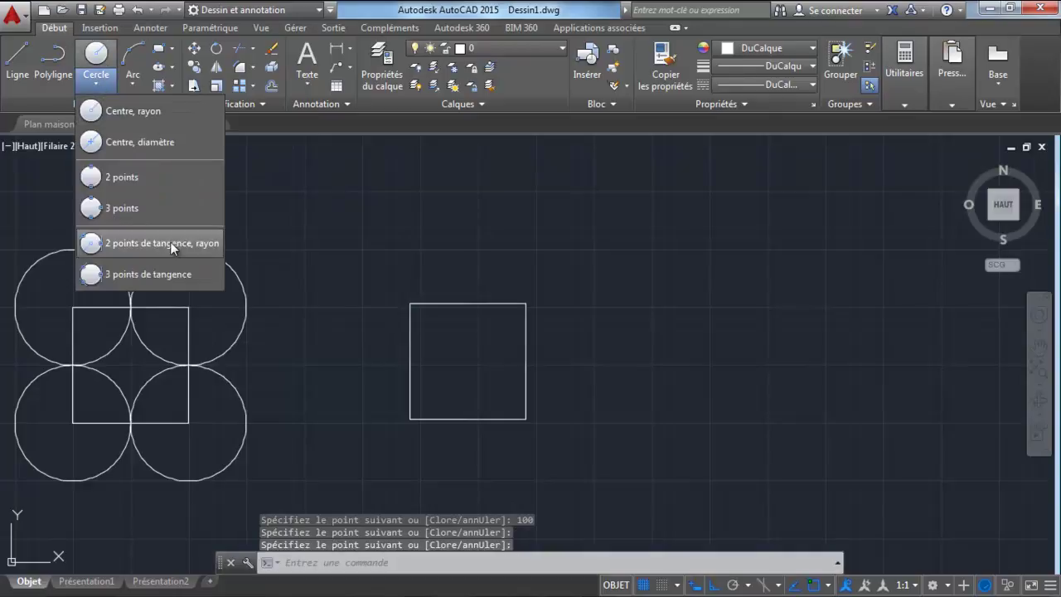
pyautogui.click(139, 179)
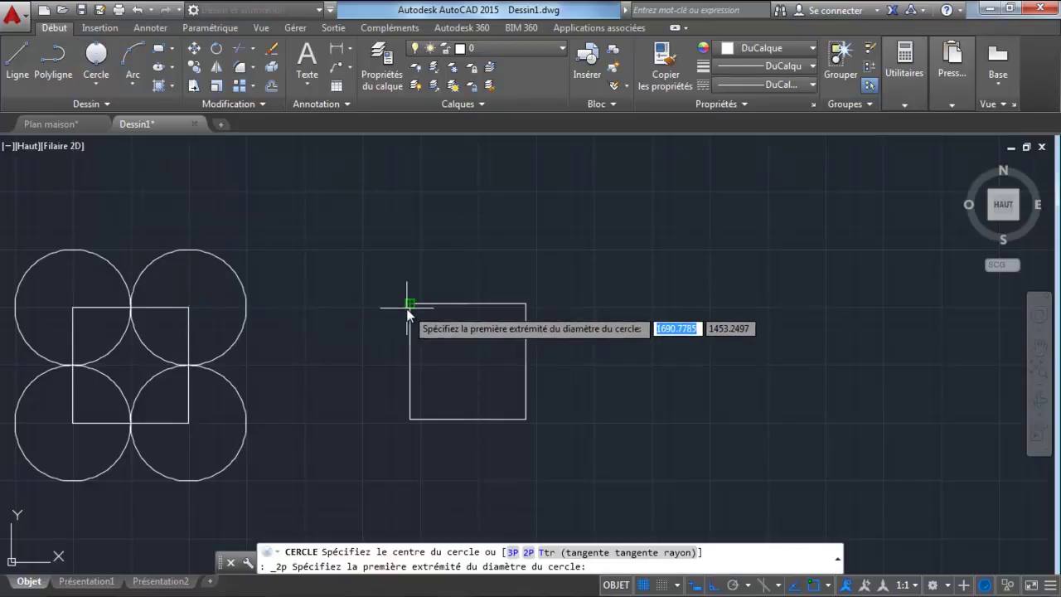
pyautogui.click(410, 305)
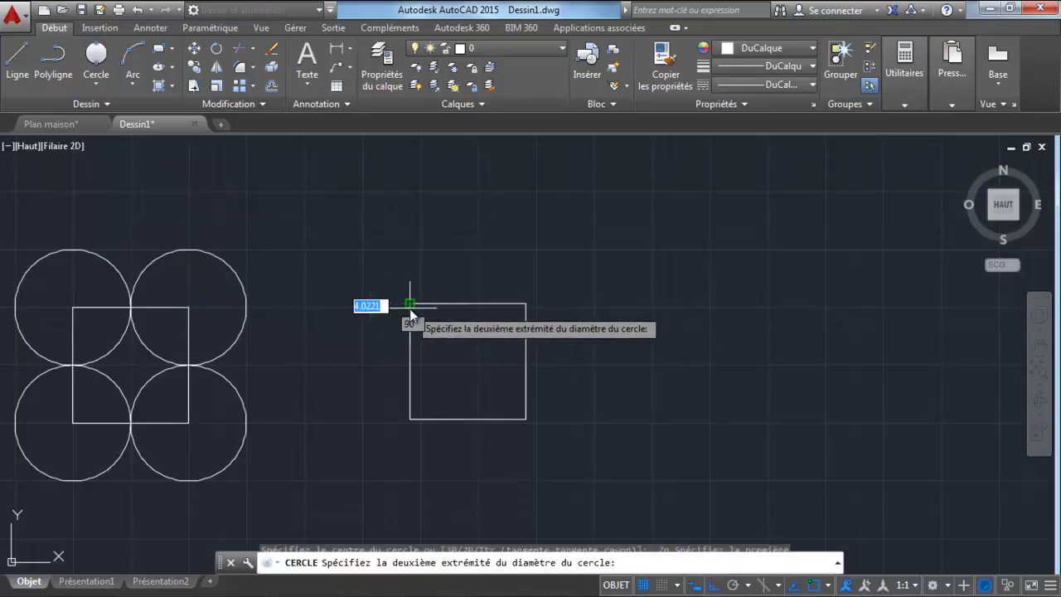
pyautogui.click(524, 419)
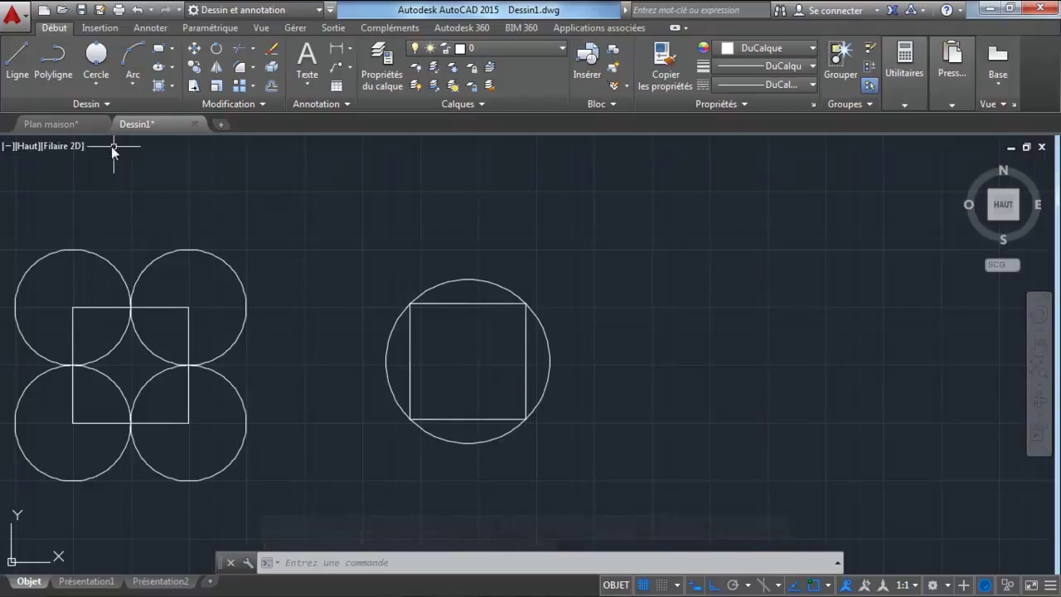
pyautogui.click(97, 79)
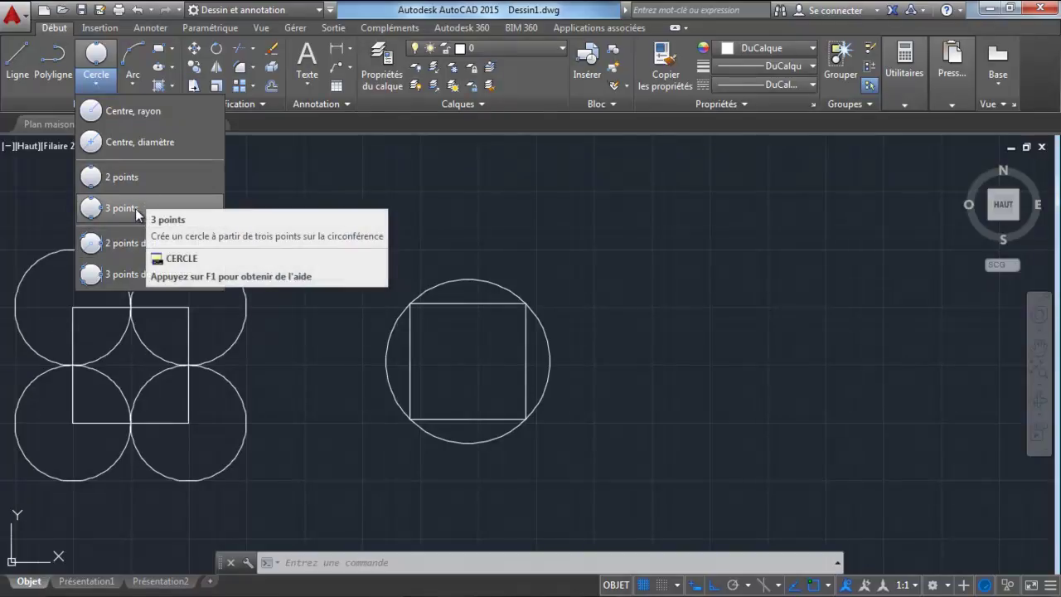
# - Draw a 3-point circle through the right square's left corners and the left square's top-right corner
pyautogui.click(96, 208)
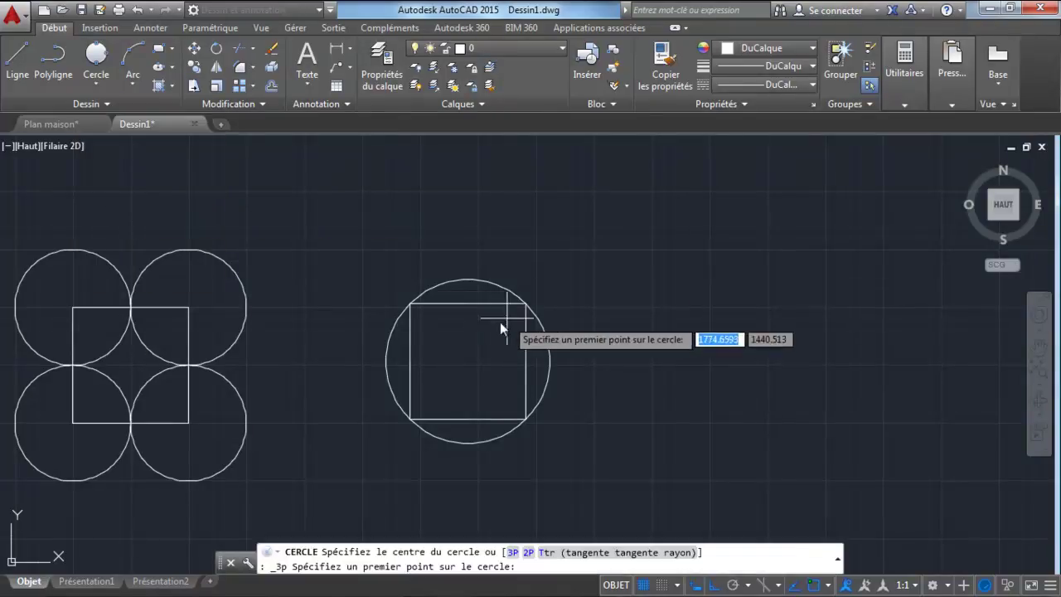
pyautogui.click(410, 303)
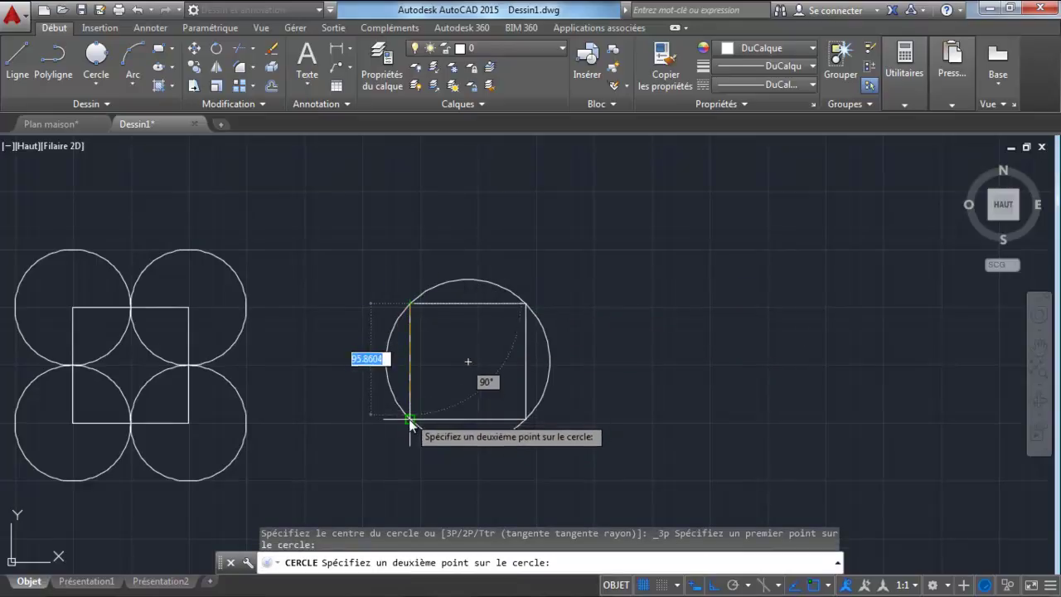
pyautogui.click(411, 416)
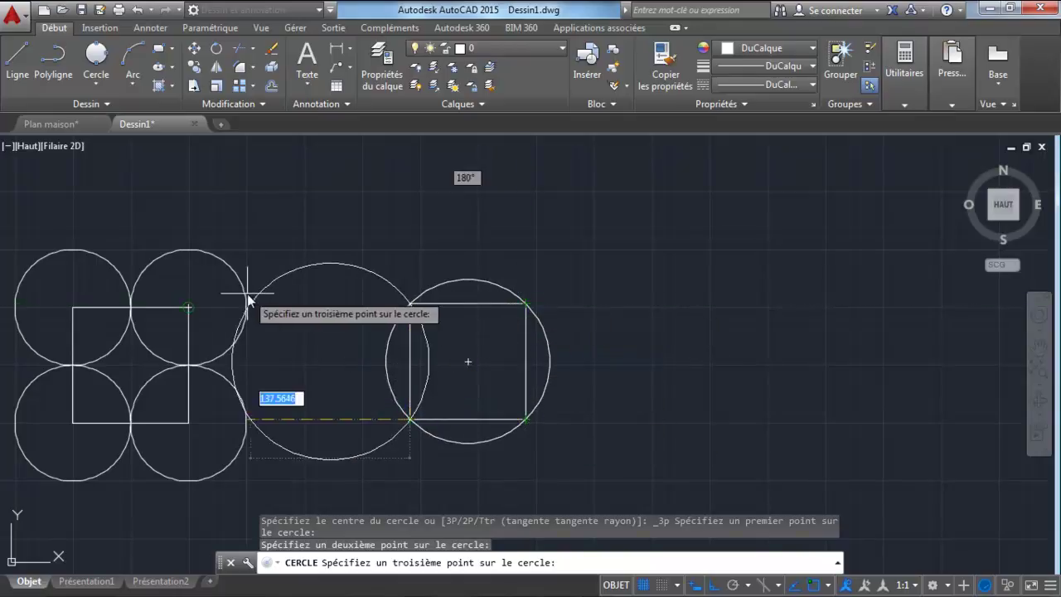
pyautogui.click(190, 307)
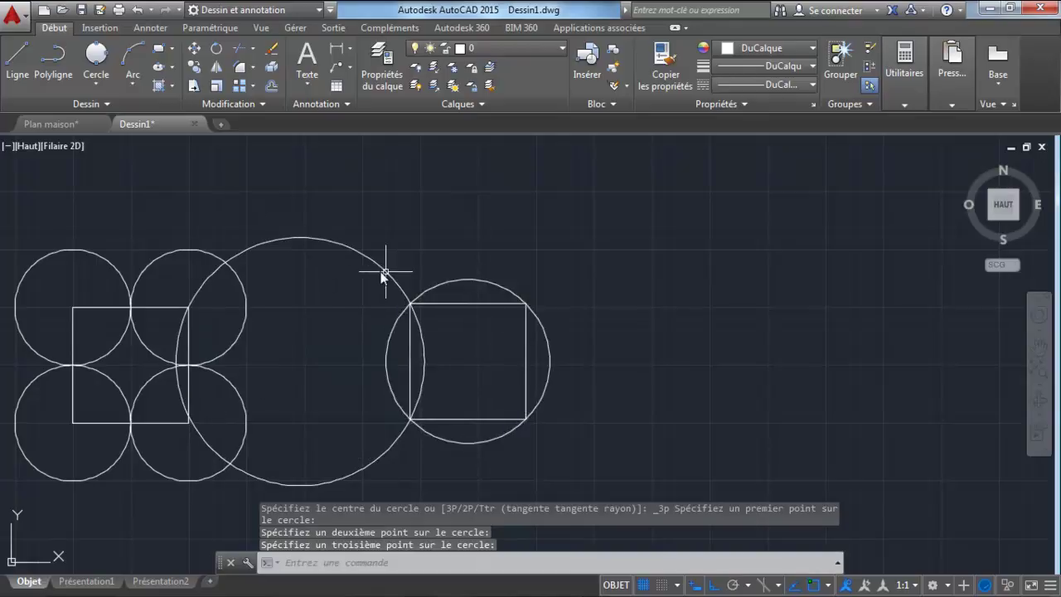
pyautogui.scroll(-2, 649, 369)
pyautogui.moveTo(606, 331); pyautogui.dragTo(481, 307, button='middle')
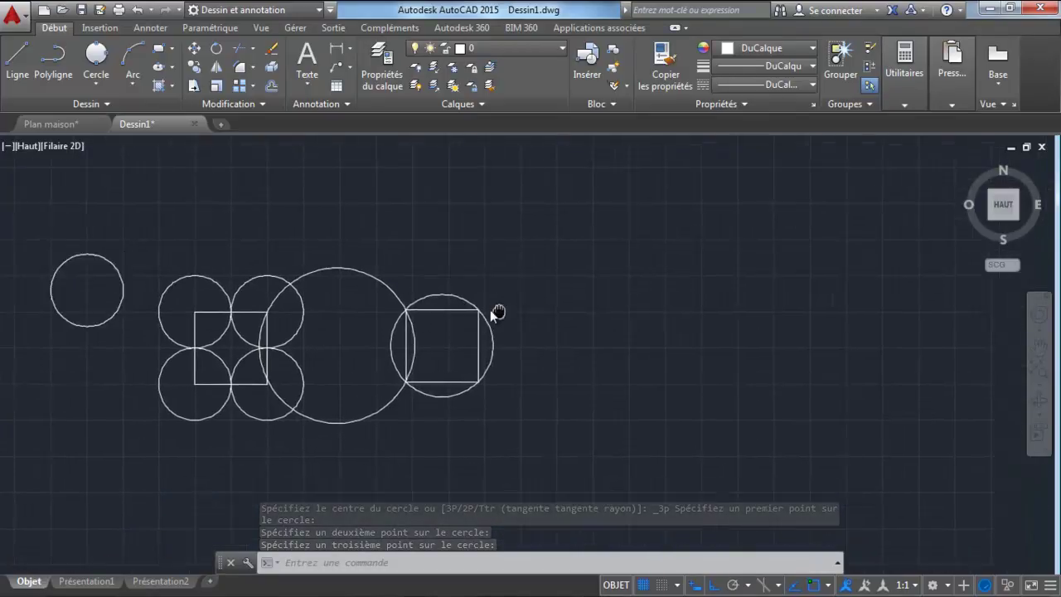
pyautogui.click(100, 83)
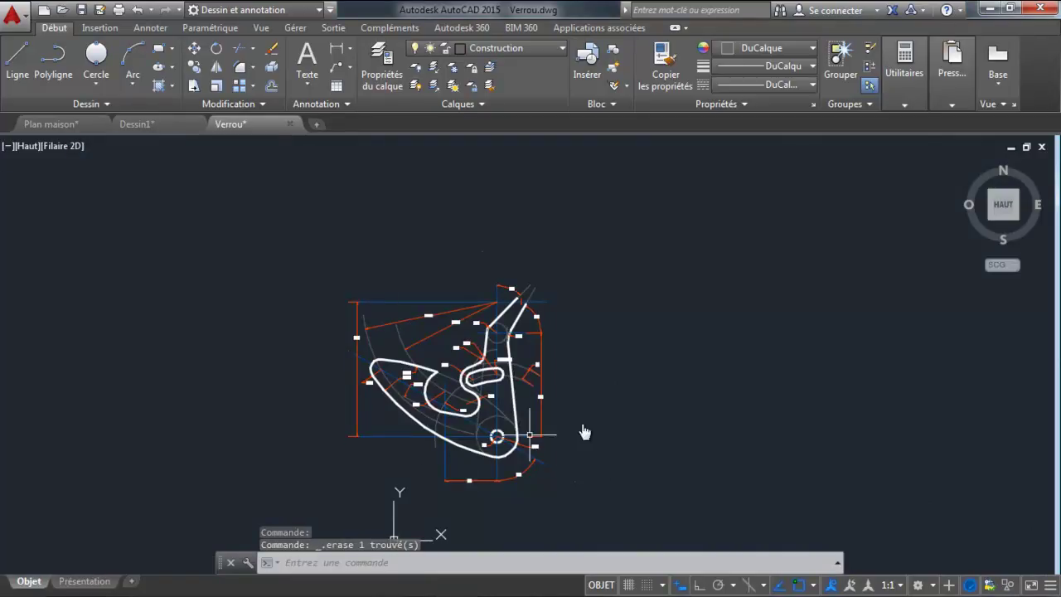
# - Zoom and pan Verrou.dwg onto the latch arm's top end between the 45° and 60° lines
pyautogui.scroll(7, 539, 289)
pyautogui.scroll(-7, 430, 431)
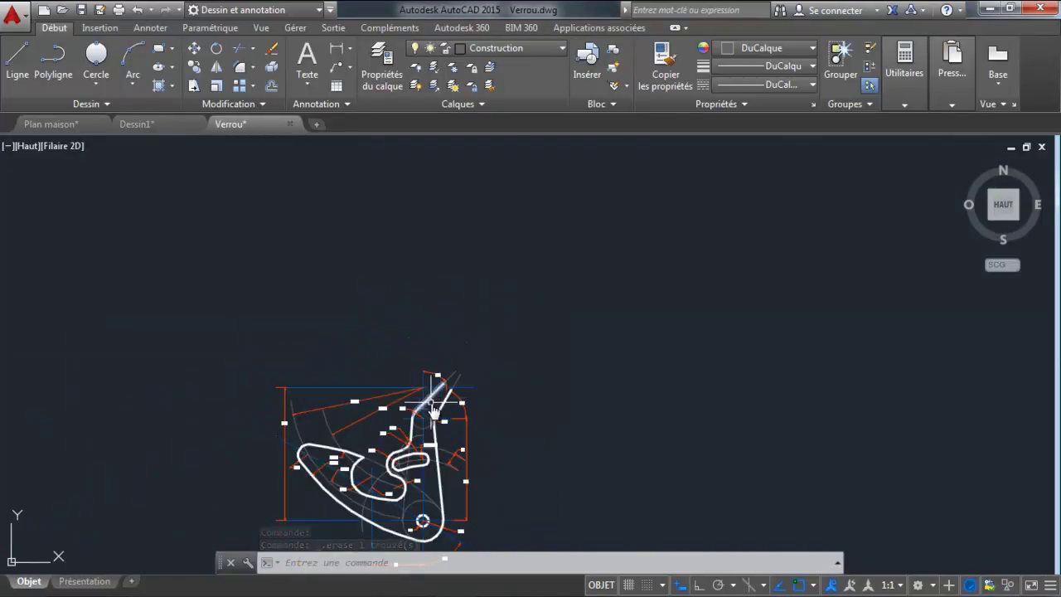
pyautogui.moveTo(483, 365); pyautogui.dragTo(514, 330, button='middle')
pyautogui.scroll(7, 508, 318)
pyautogui.scroll(2, 266, 397)
pyautogui.moveTo(417, 357); pyautogui.dragTo(715, 312, button='middle')
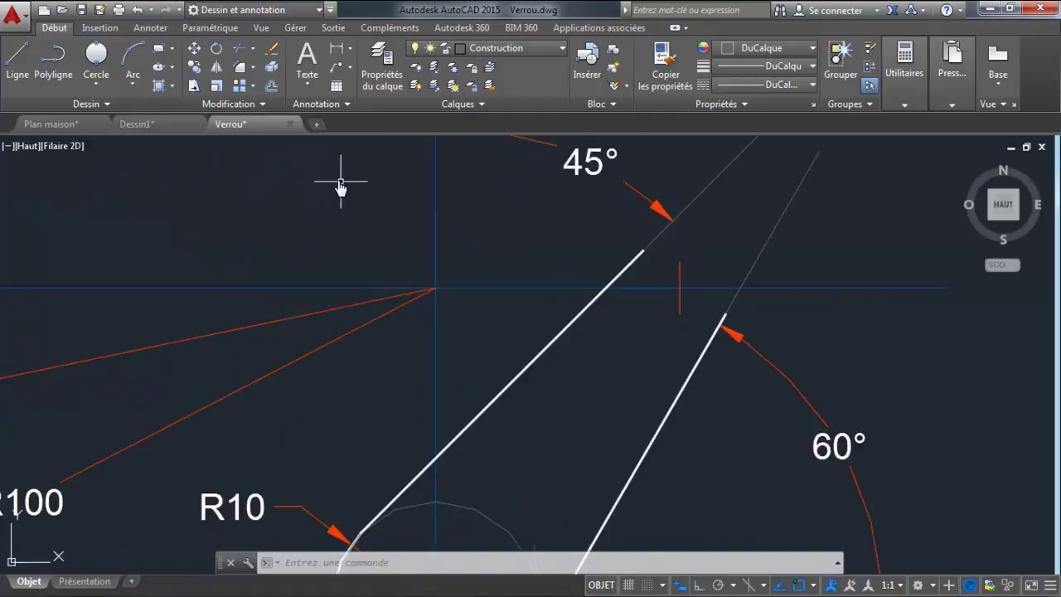
pyautogui.click(96, 81)
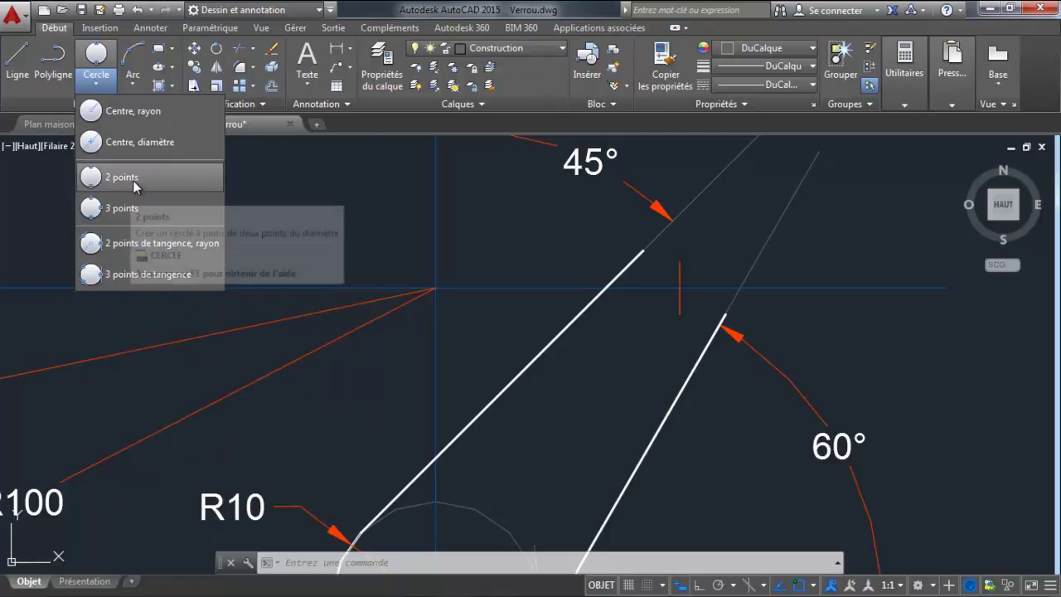
# - Draw a 2-point circle joining the upper endpoints of the arm's two lines, and select it
pyautogui.click(138, 179)
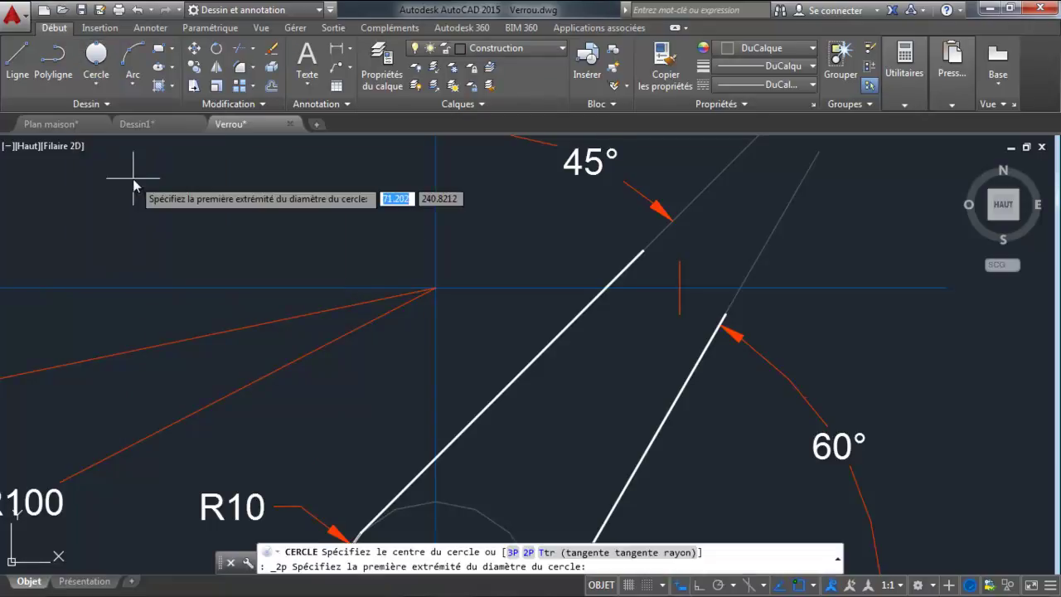
pyautogui.click(644, 254)
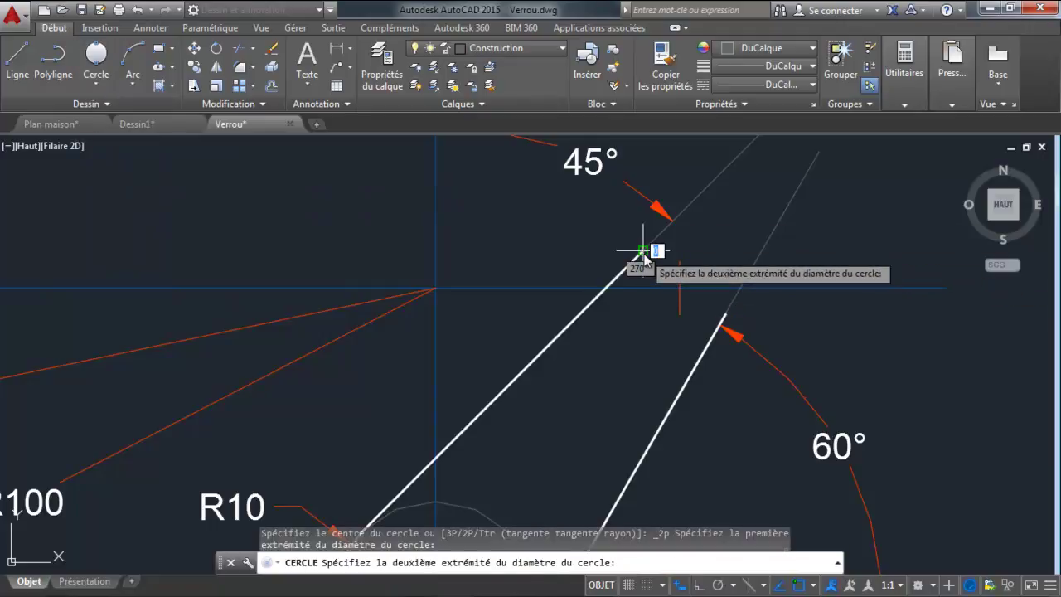
pyautogui.click(720, 319)
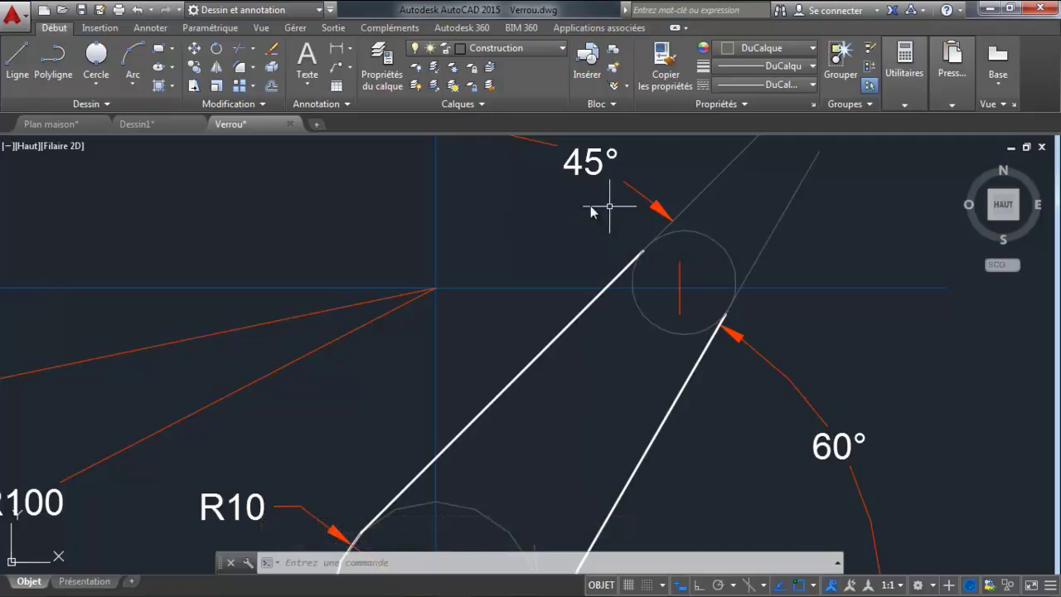
pyautogui.click(683, 238)
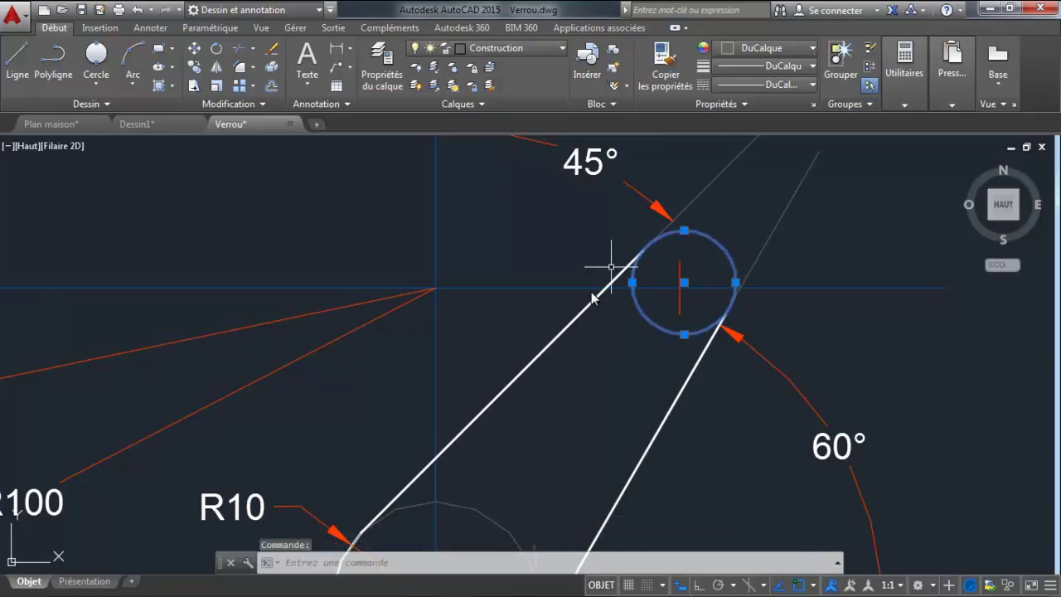
# - Set the circle's colour to DuBloc and lineweight to 0.35 mm, then deselect and zoom out
pyautogui.click(737, 51)
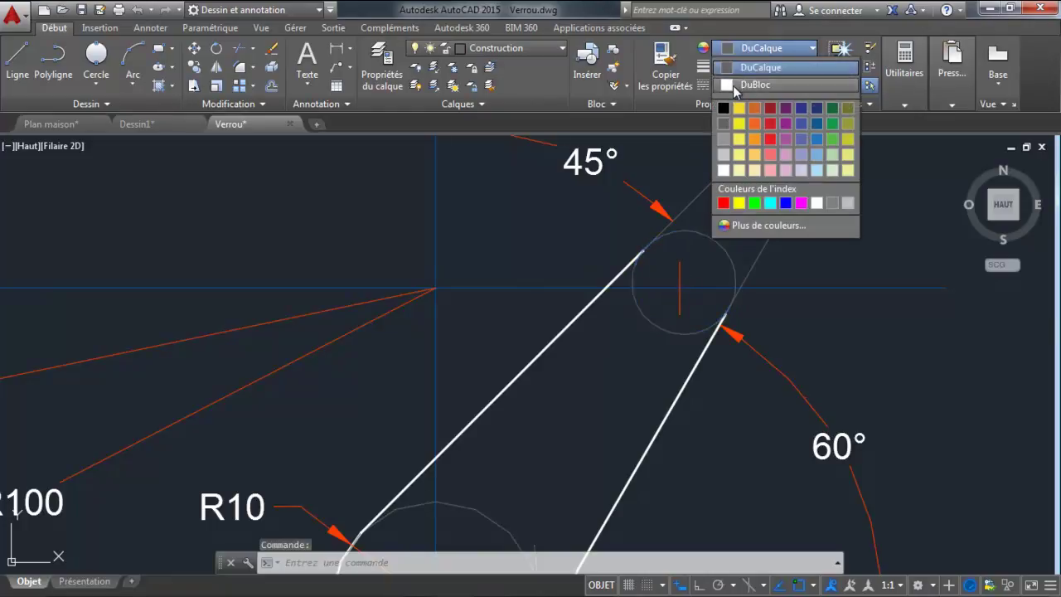
pyautogui.click(733, 85)
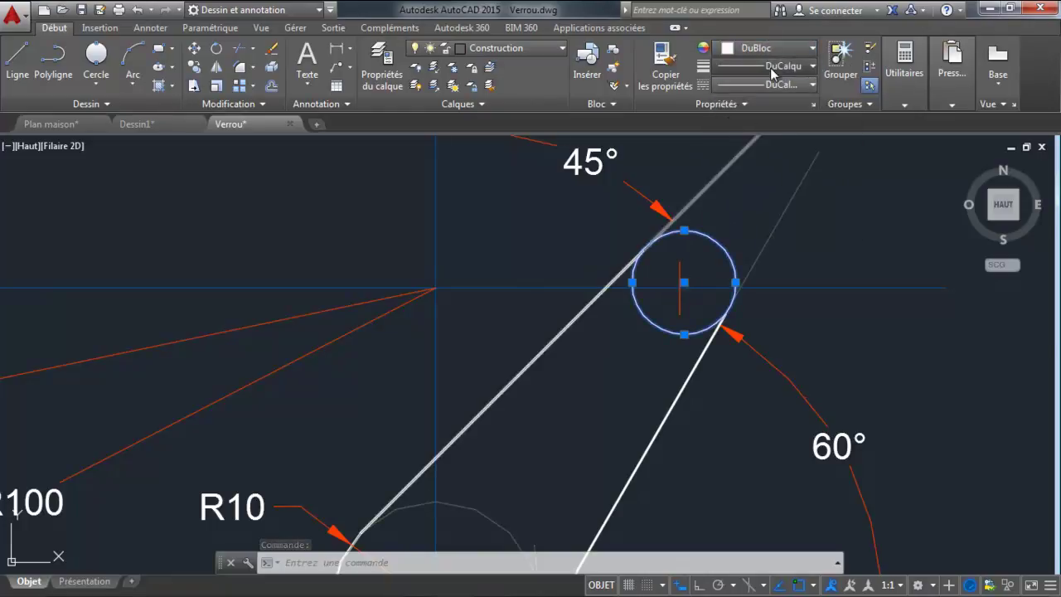
pyautogui.click(773, 67)
pyautogui.scroll(-3, 804, 142)
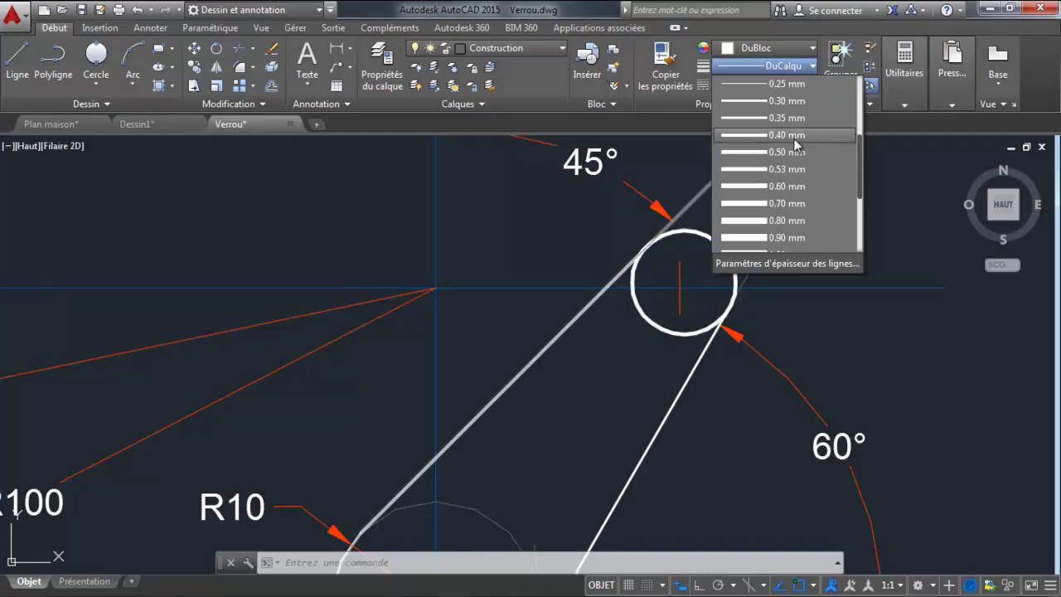
pyautogui.click(748, 117)
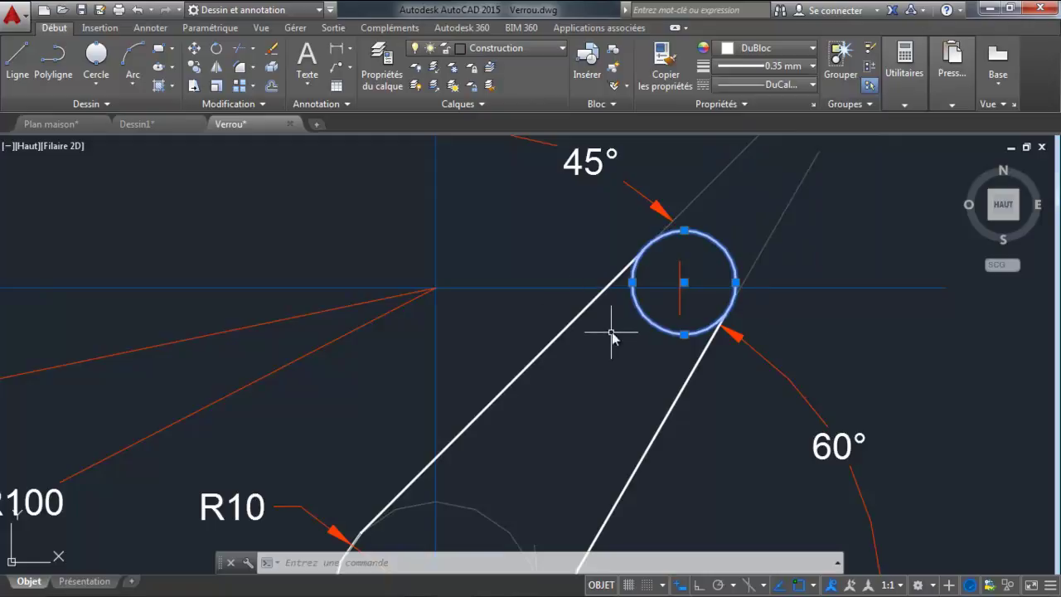
pyautogui.press('Escape')
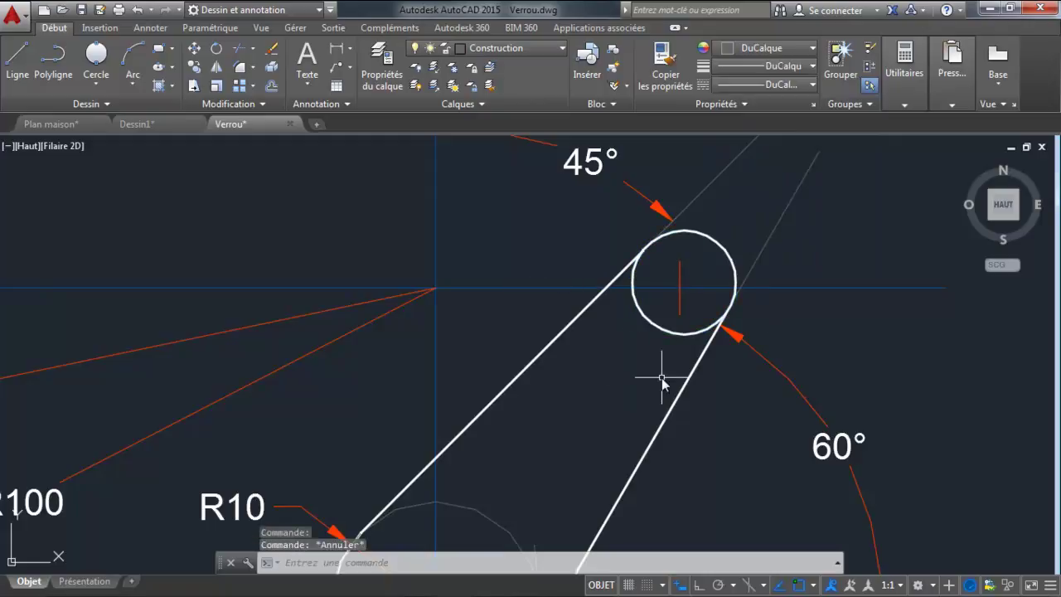
pyautogui.scroll(-3, 603, 308)
pyautogui.scroll(-1, 603, 308)
pyautogui.scroll(-1, 593, 348)
pyautogui.scroll(-1, 580, 373)
pyautogui.scroll(-1, 576, 447)
pyautogui.scroll(2, 611, 296)
pyautogui.scroll(2, 578, 377)
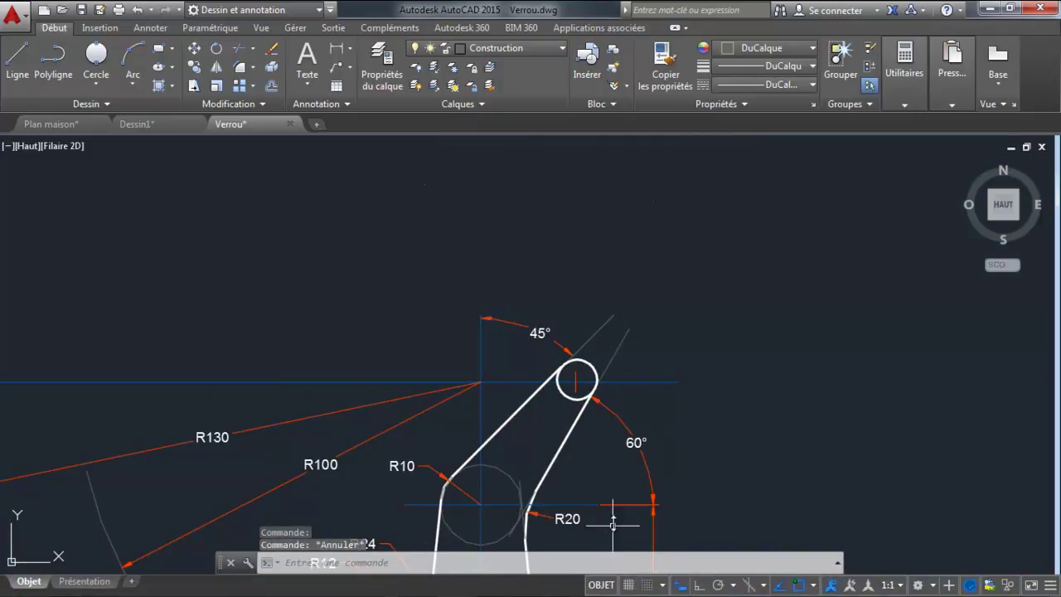
pyautogui.click(605, 588)
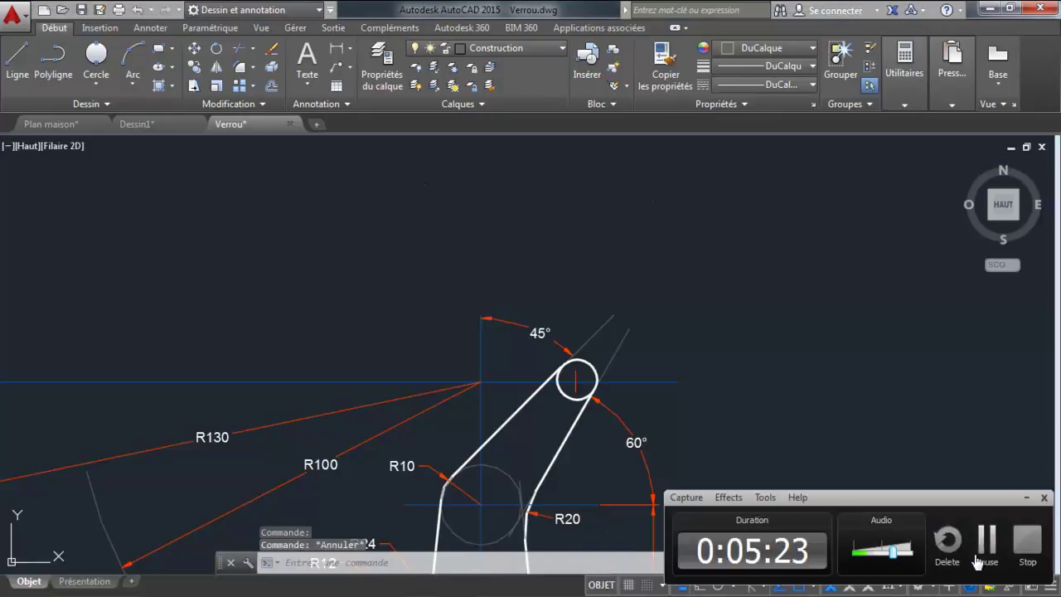